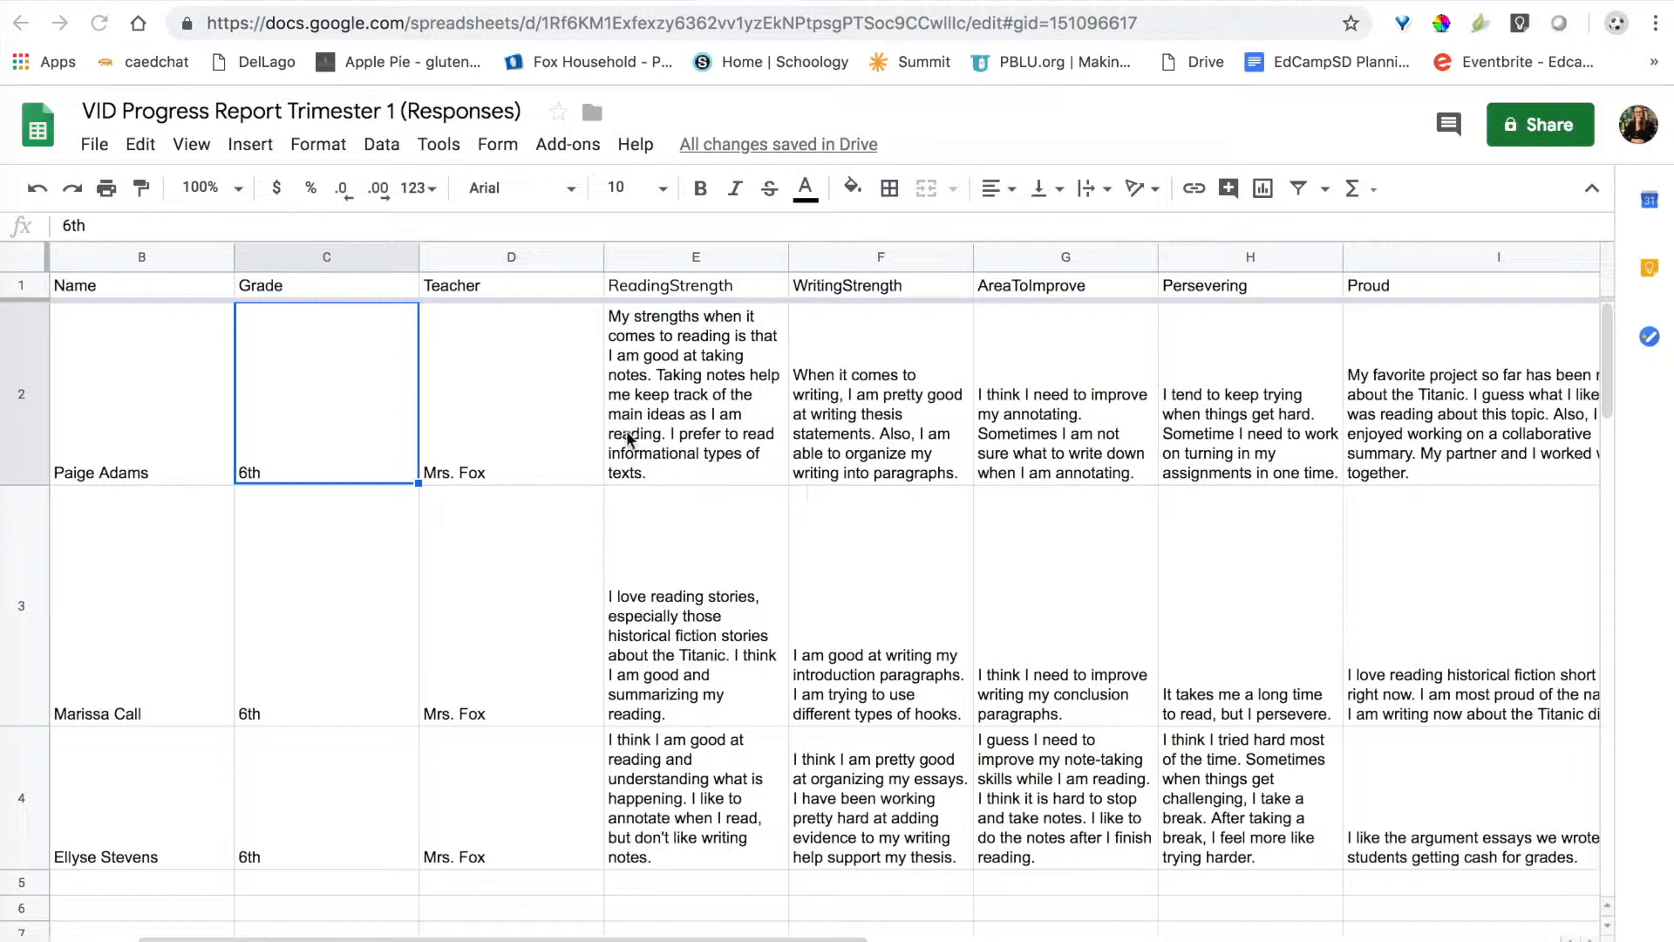
- Launch the autoCrat add-on on the form responses sheet and start a new merge job
left_click(562, 150)
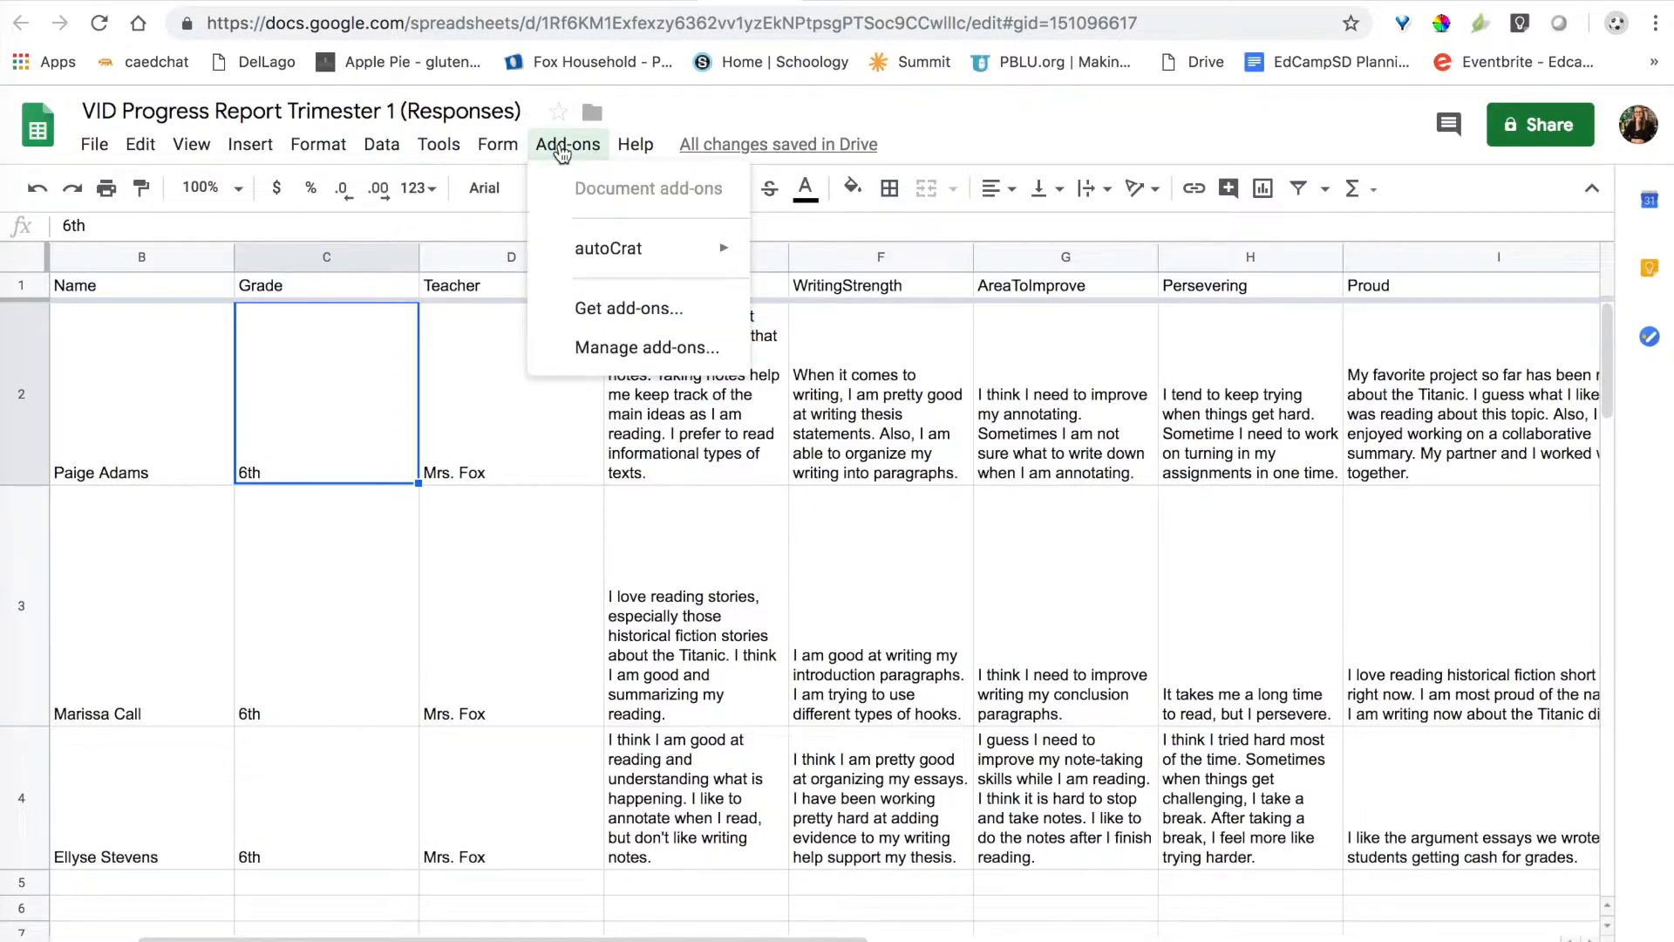
mouse_move(572, 261)
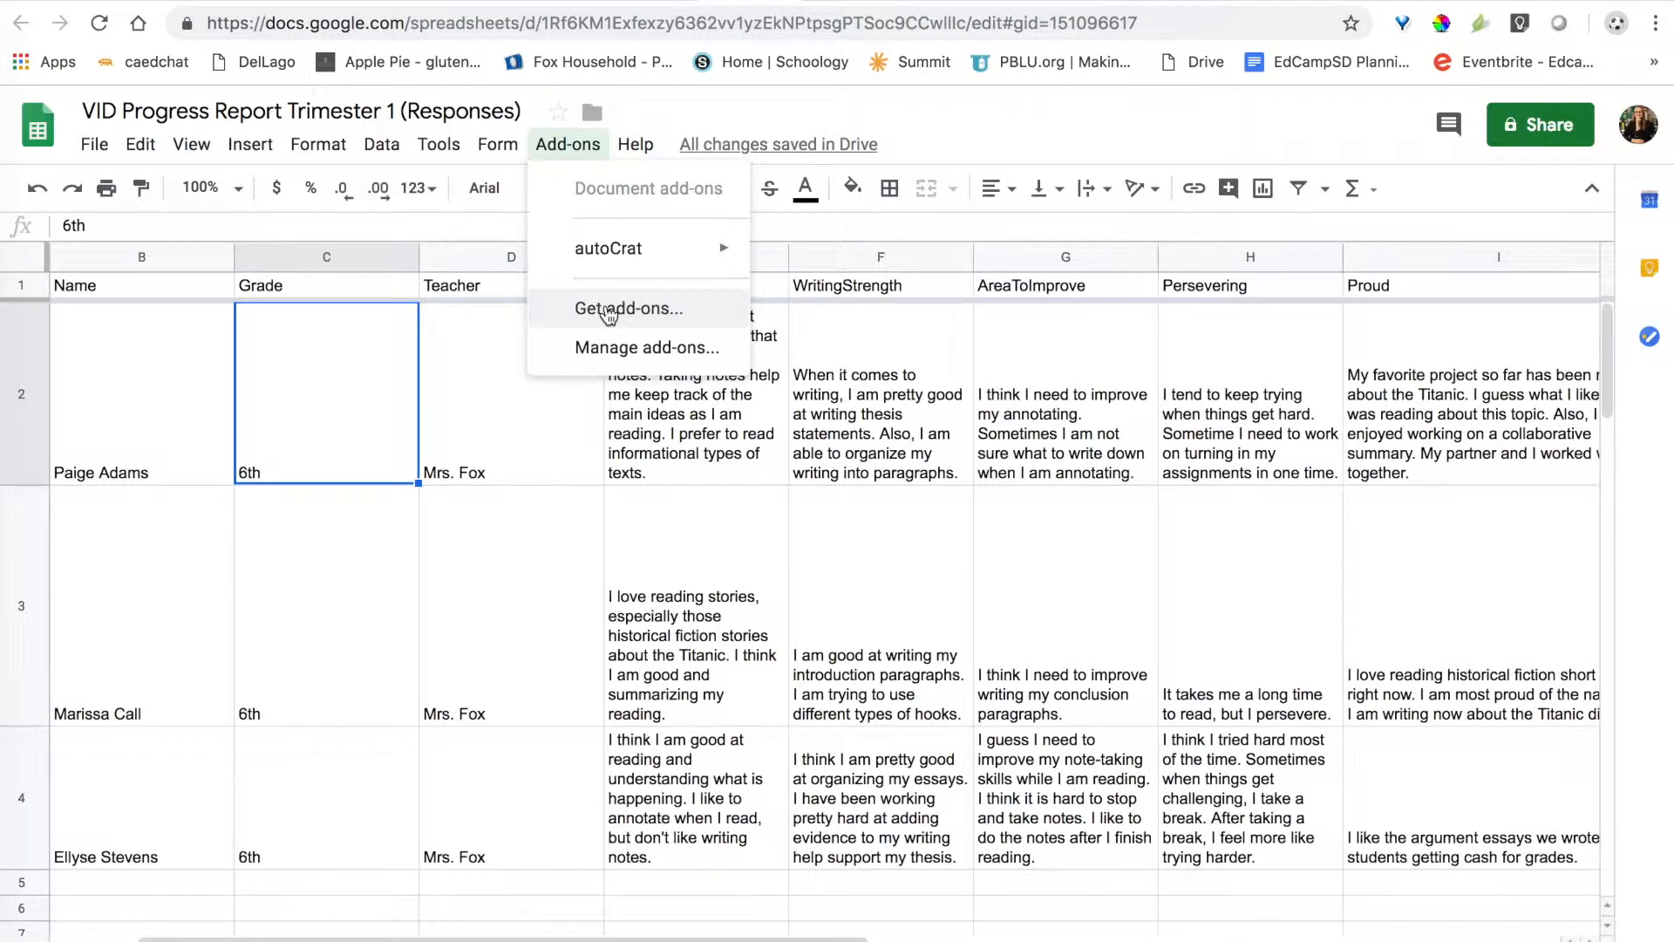
mouse_move(621, 254)
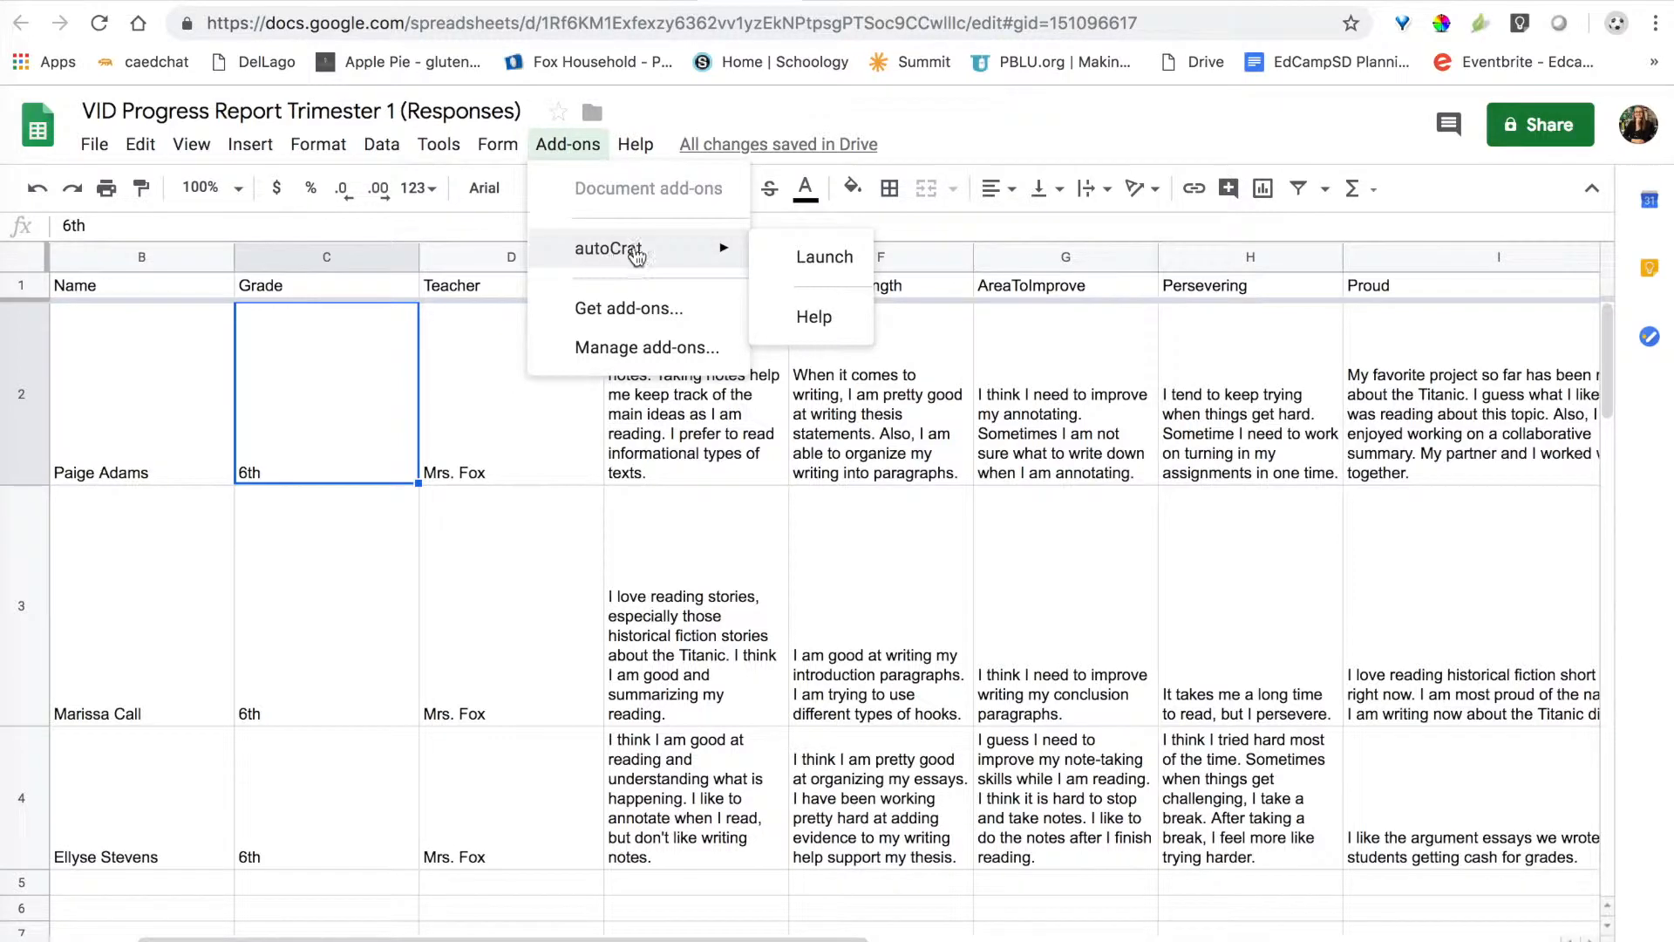
left_click(826, 255)
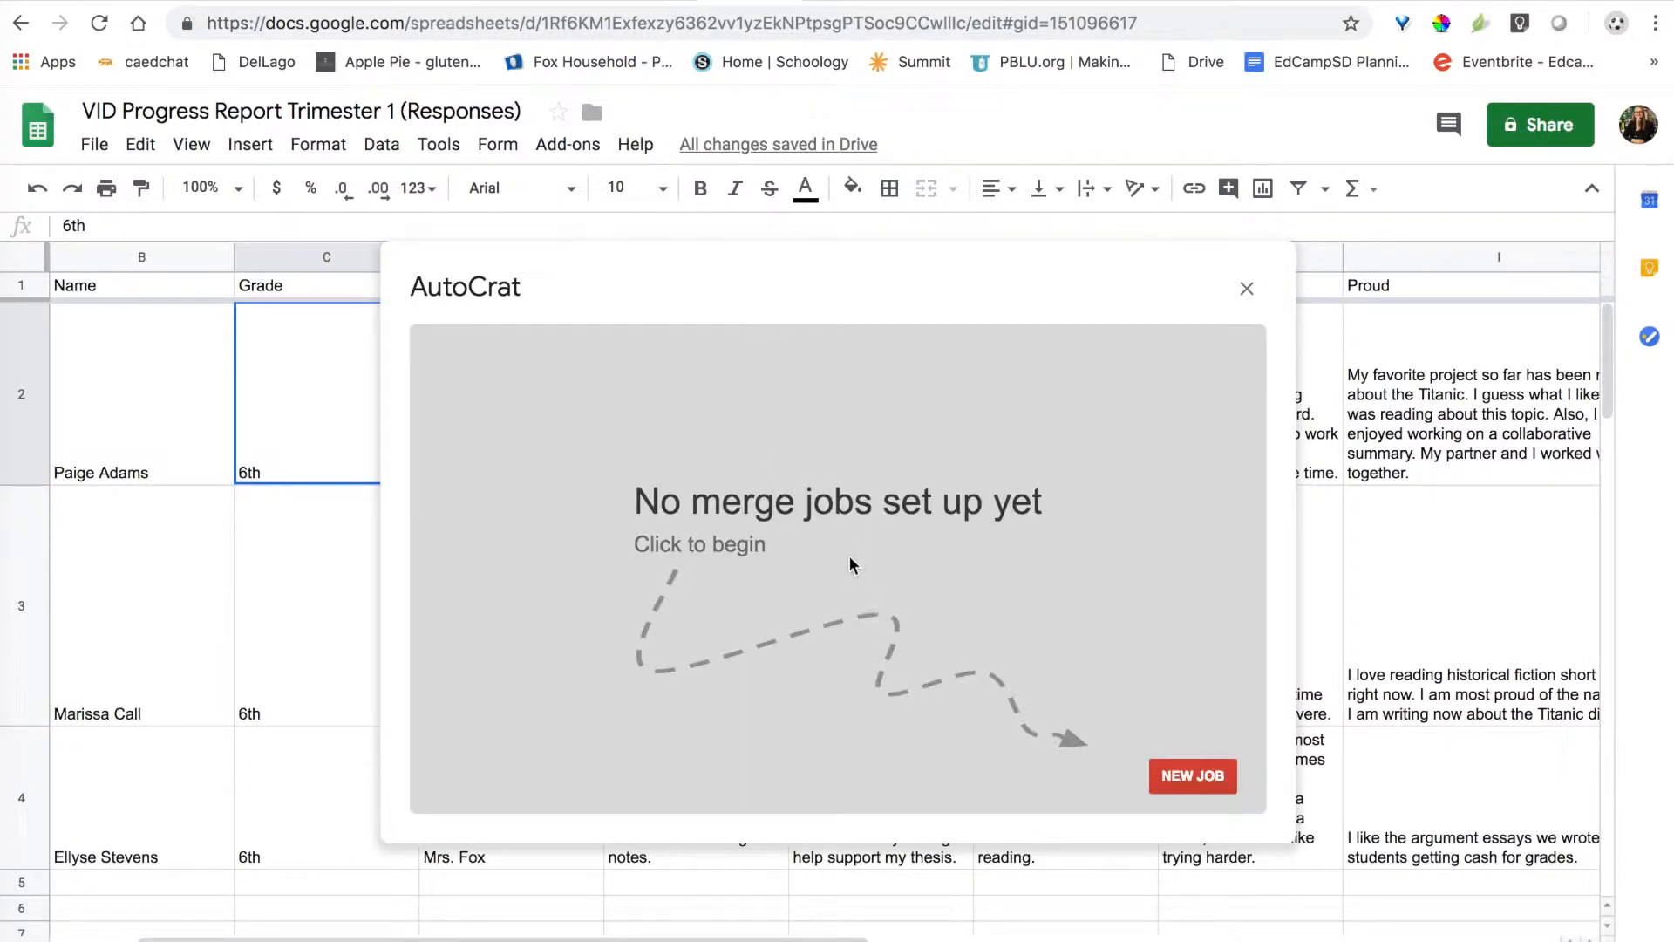
left_click(1211, 776)
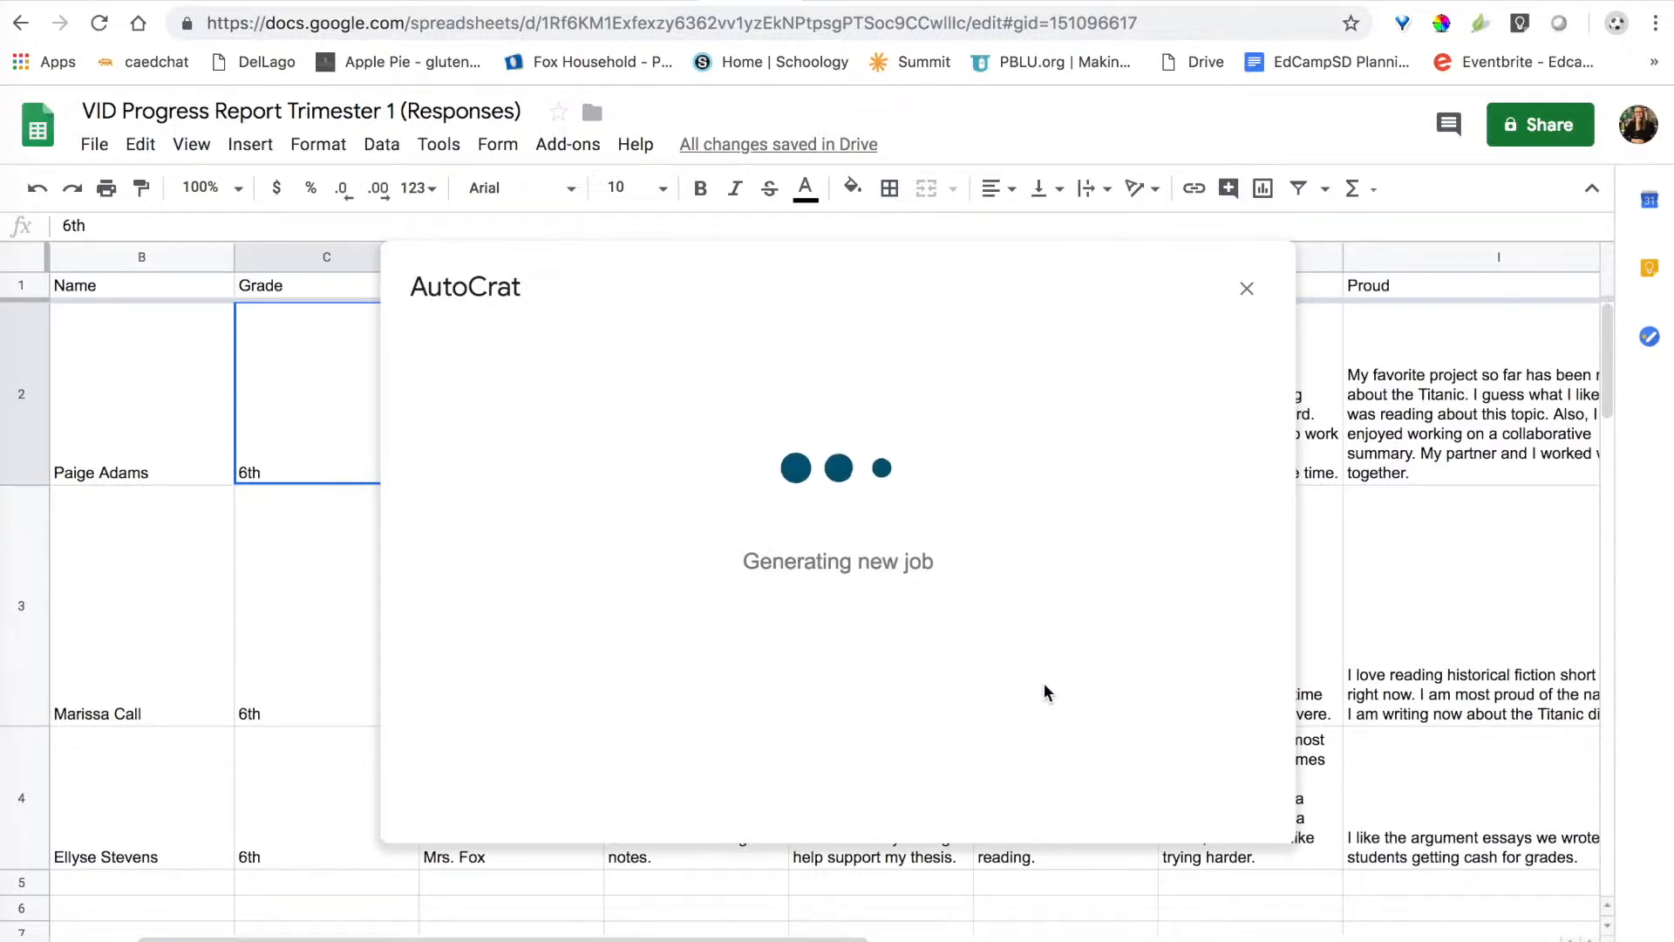
- Name the merge job "Tri 1 Progress Reports" and continue to the template choice
left_click(617, 446)
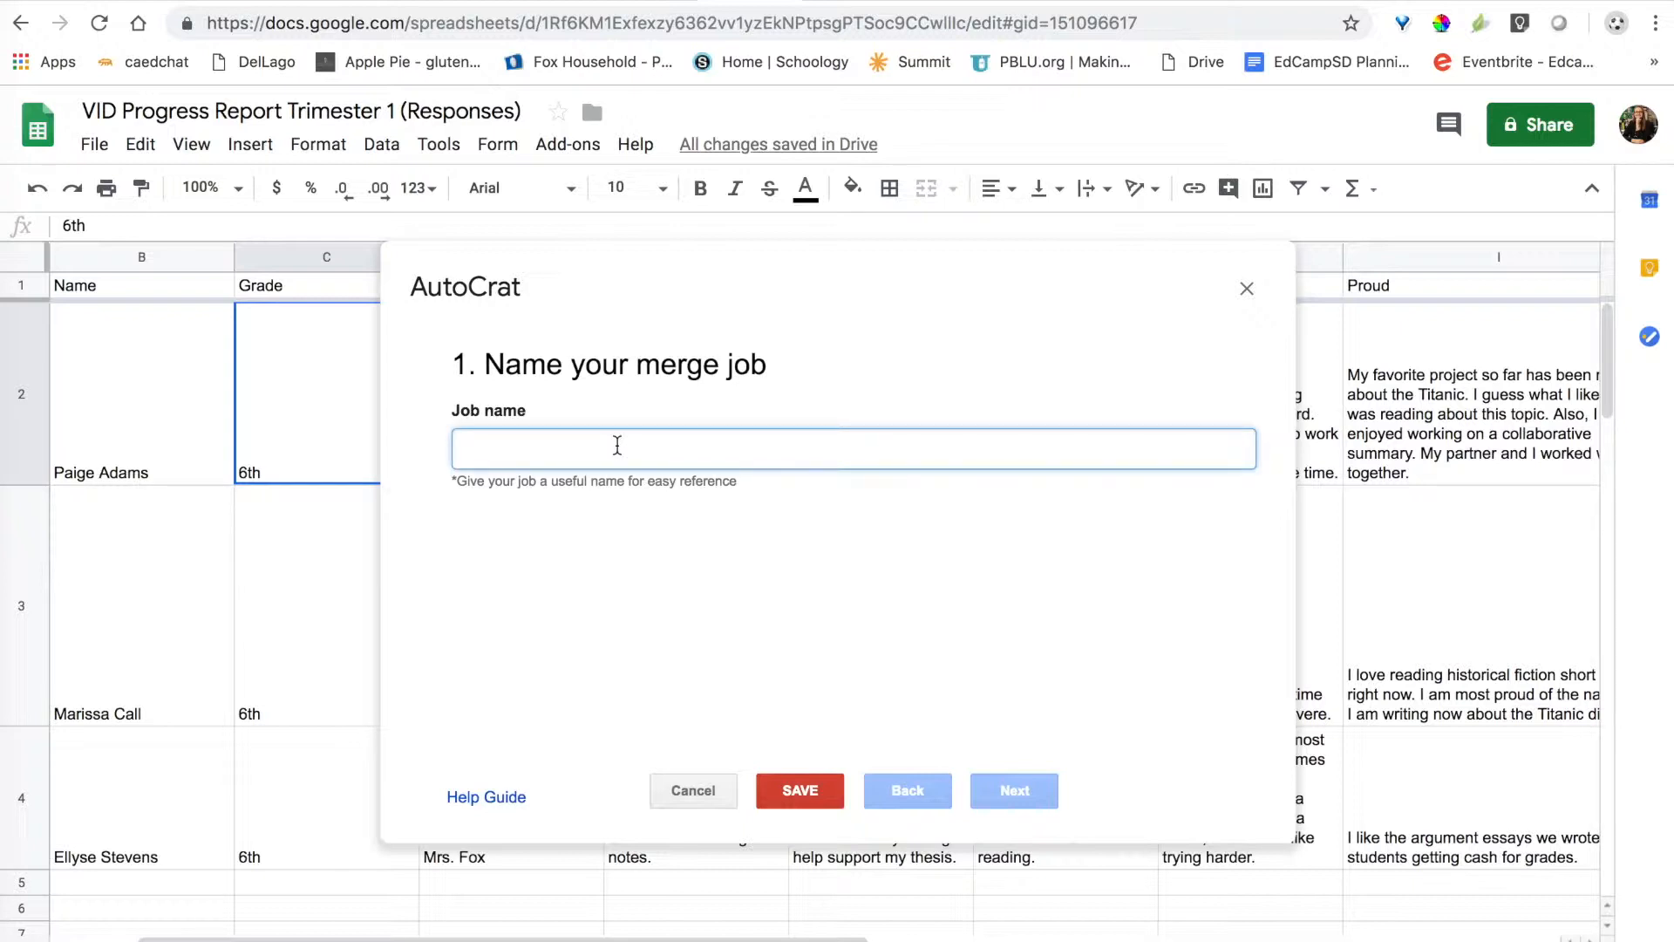
type("Trim")
key("BackSpace")
type("1 P")
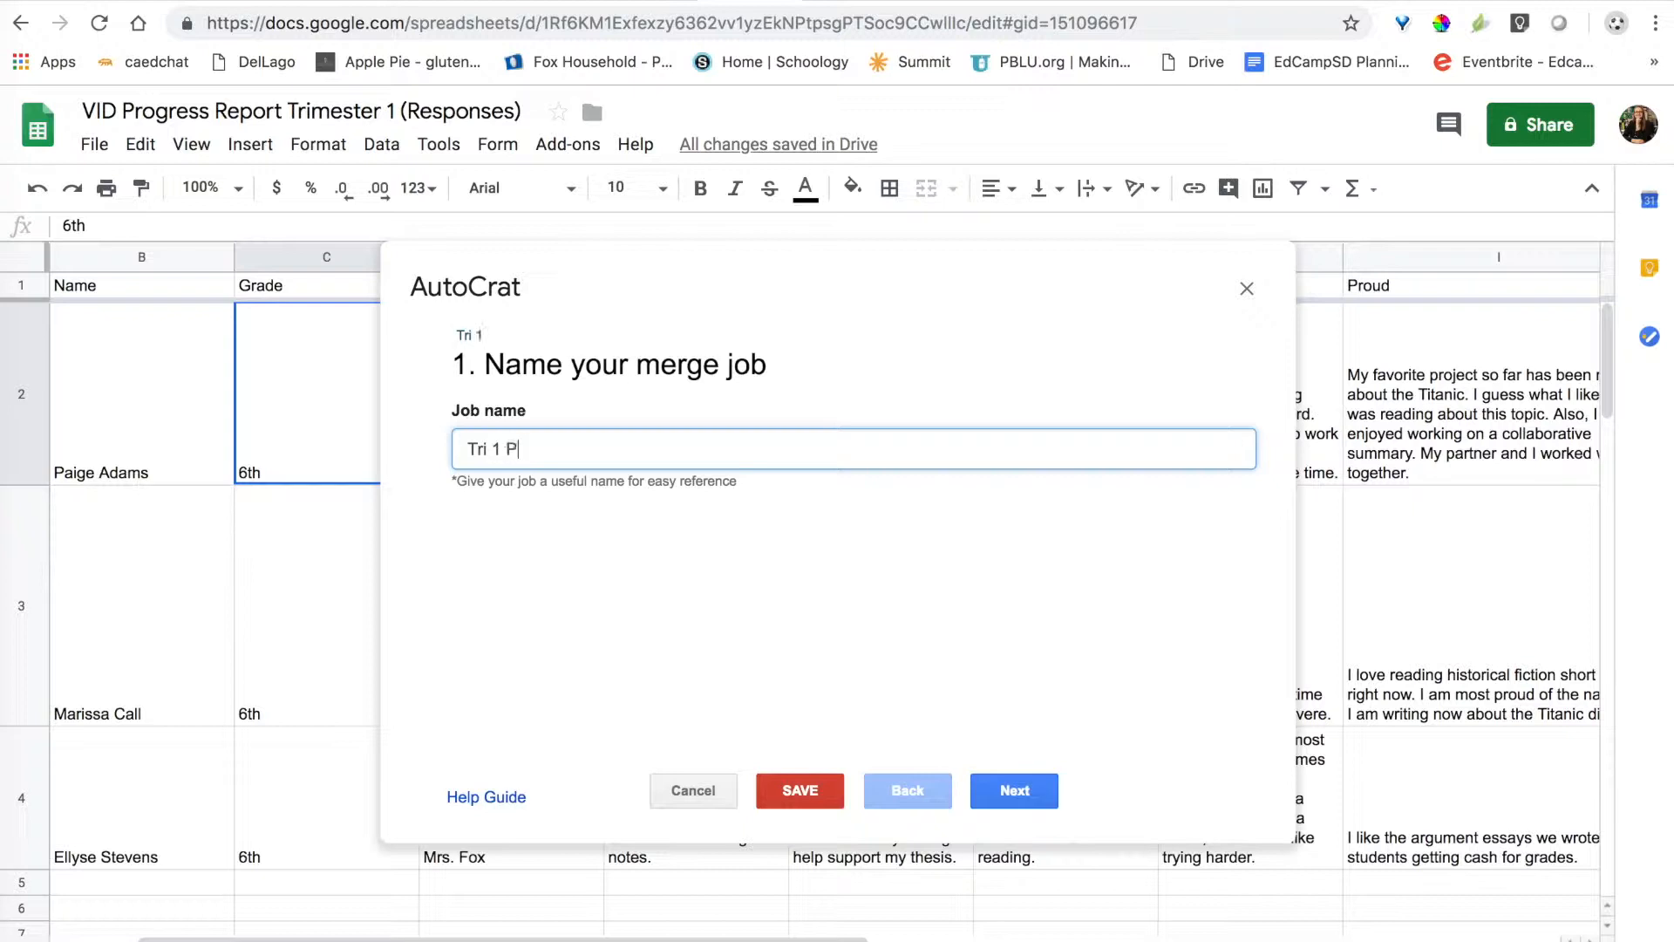
type("rogress Reports")
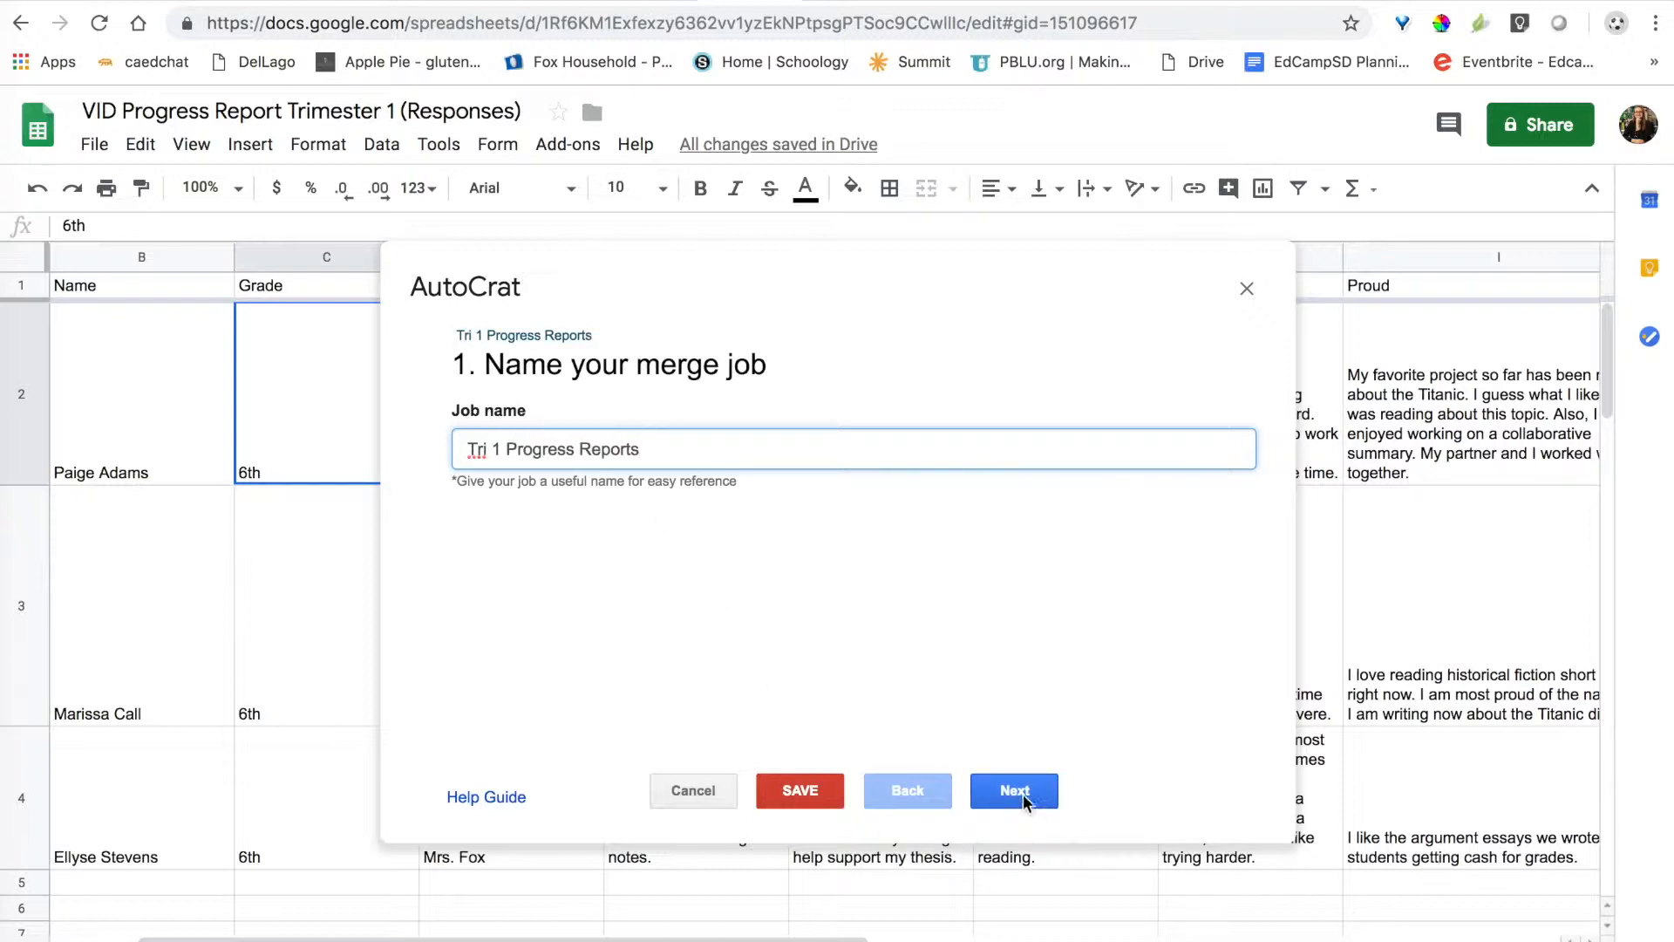
left_click(999, 787)
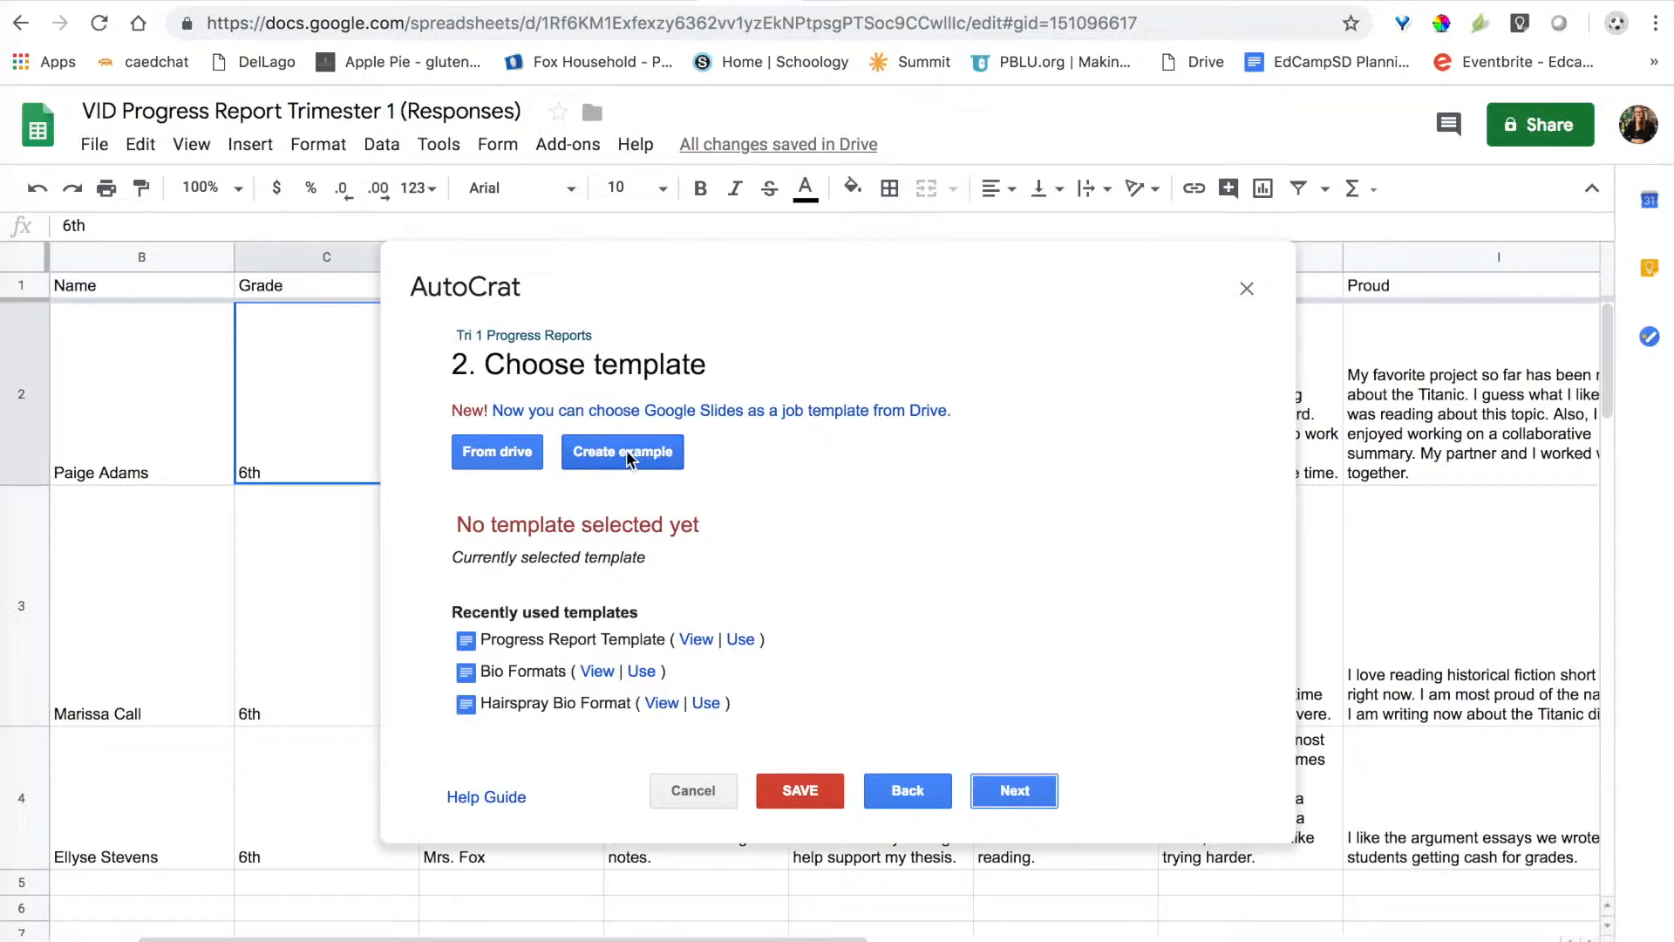
- Choose the Progress Report Template document from Drive as the job's template and continue to the data mapping
left_click(498, 453)
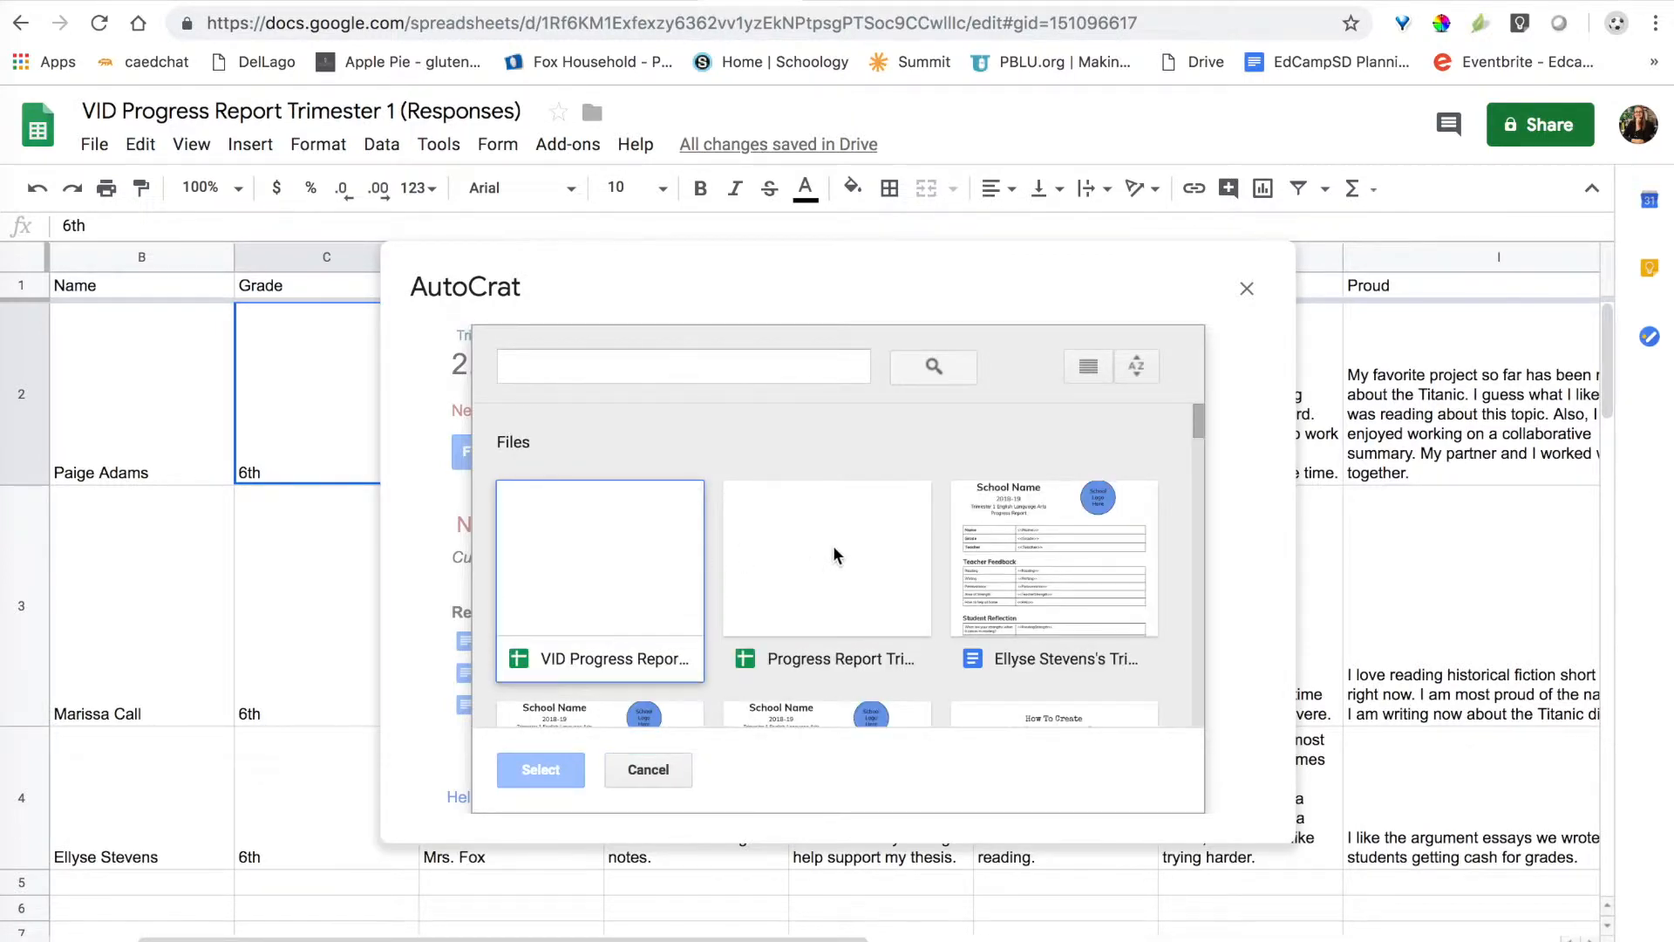
scroll(848, 547, "down", 5)
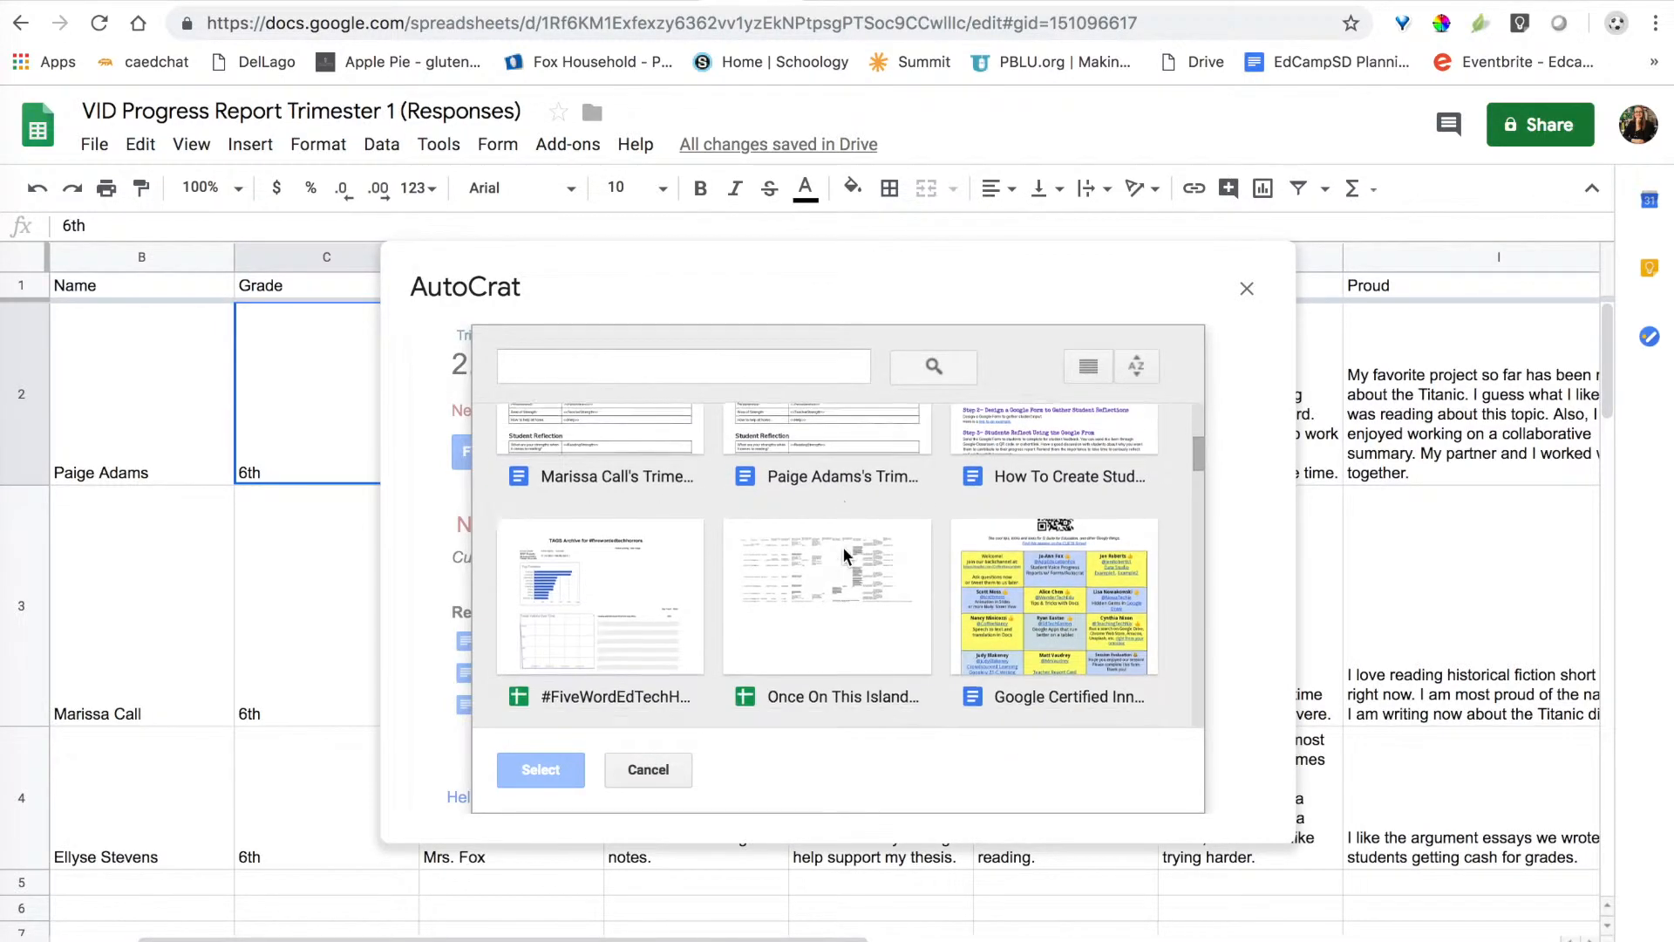
scroll(842, 546, "down", 5)
left_click(1061, 572)
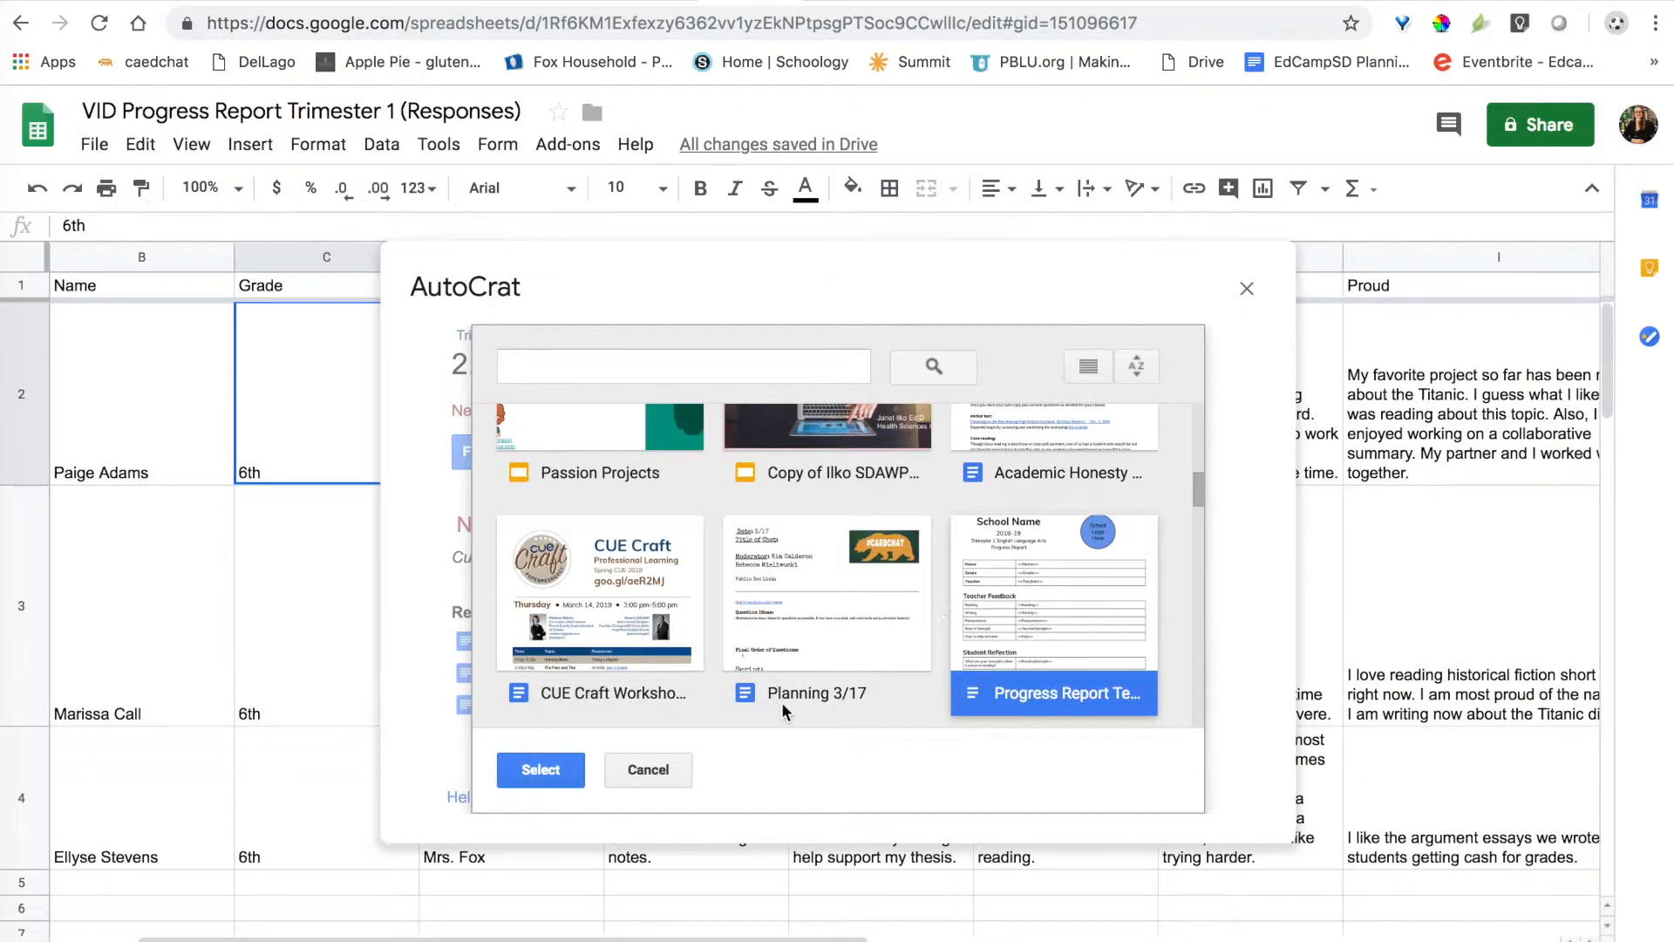
left_click(534, 769)
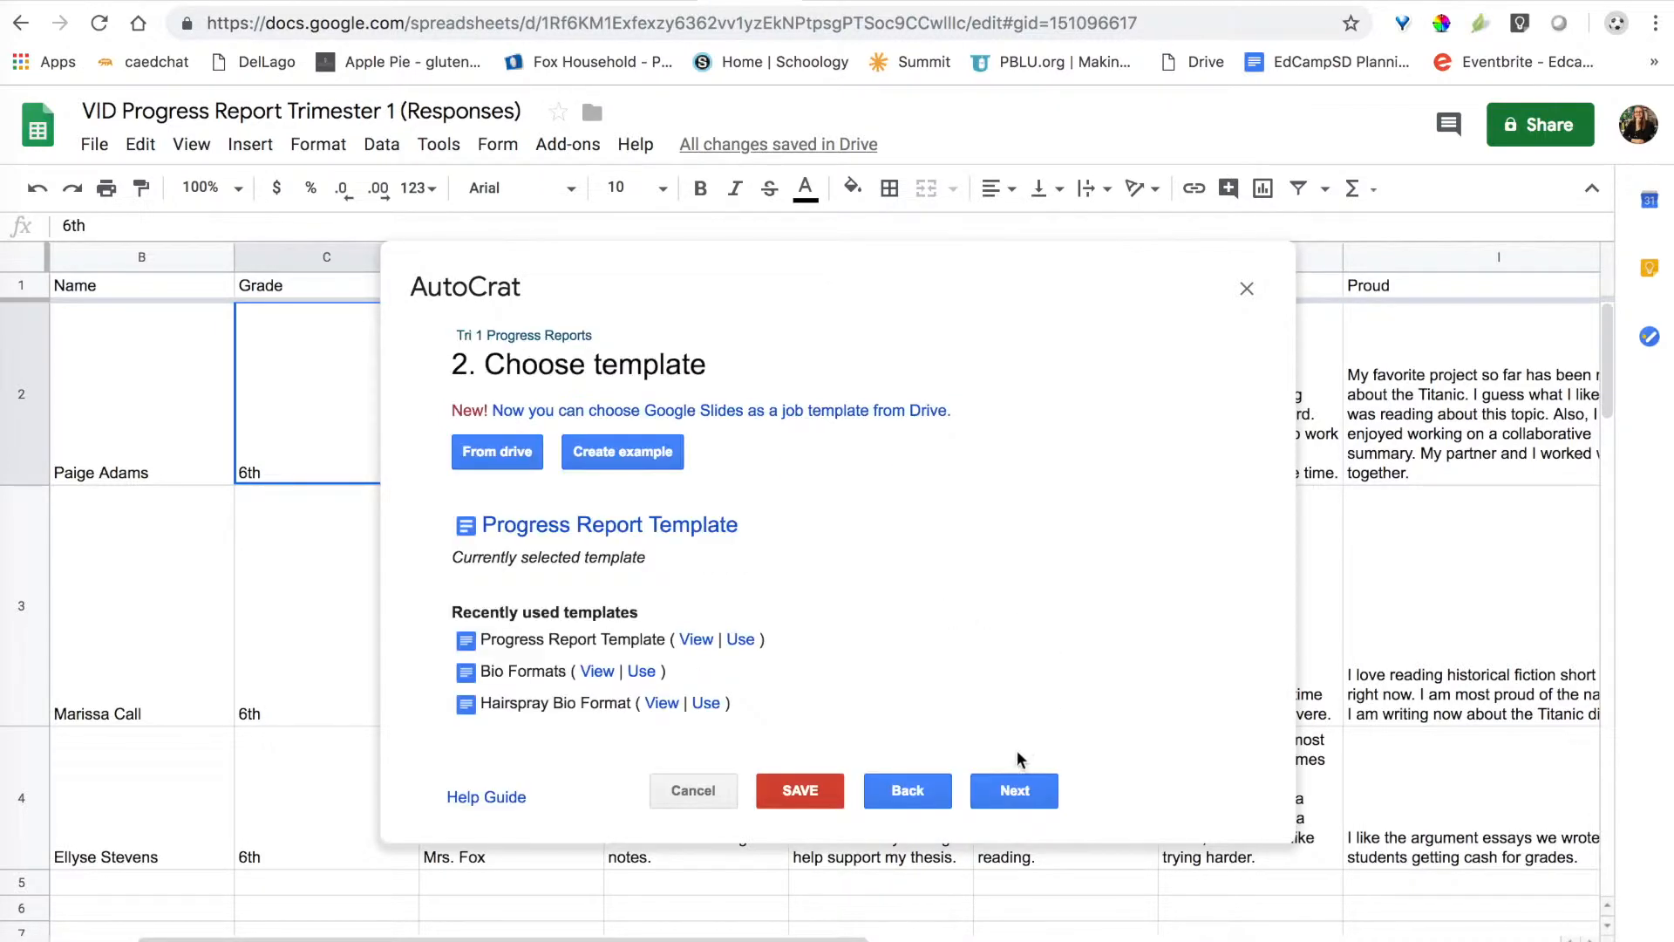
left_click(1015, 793)
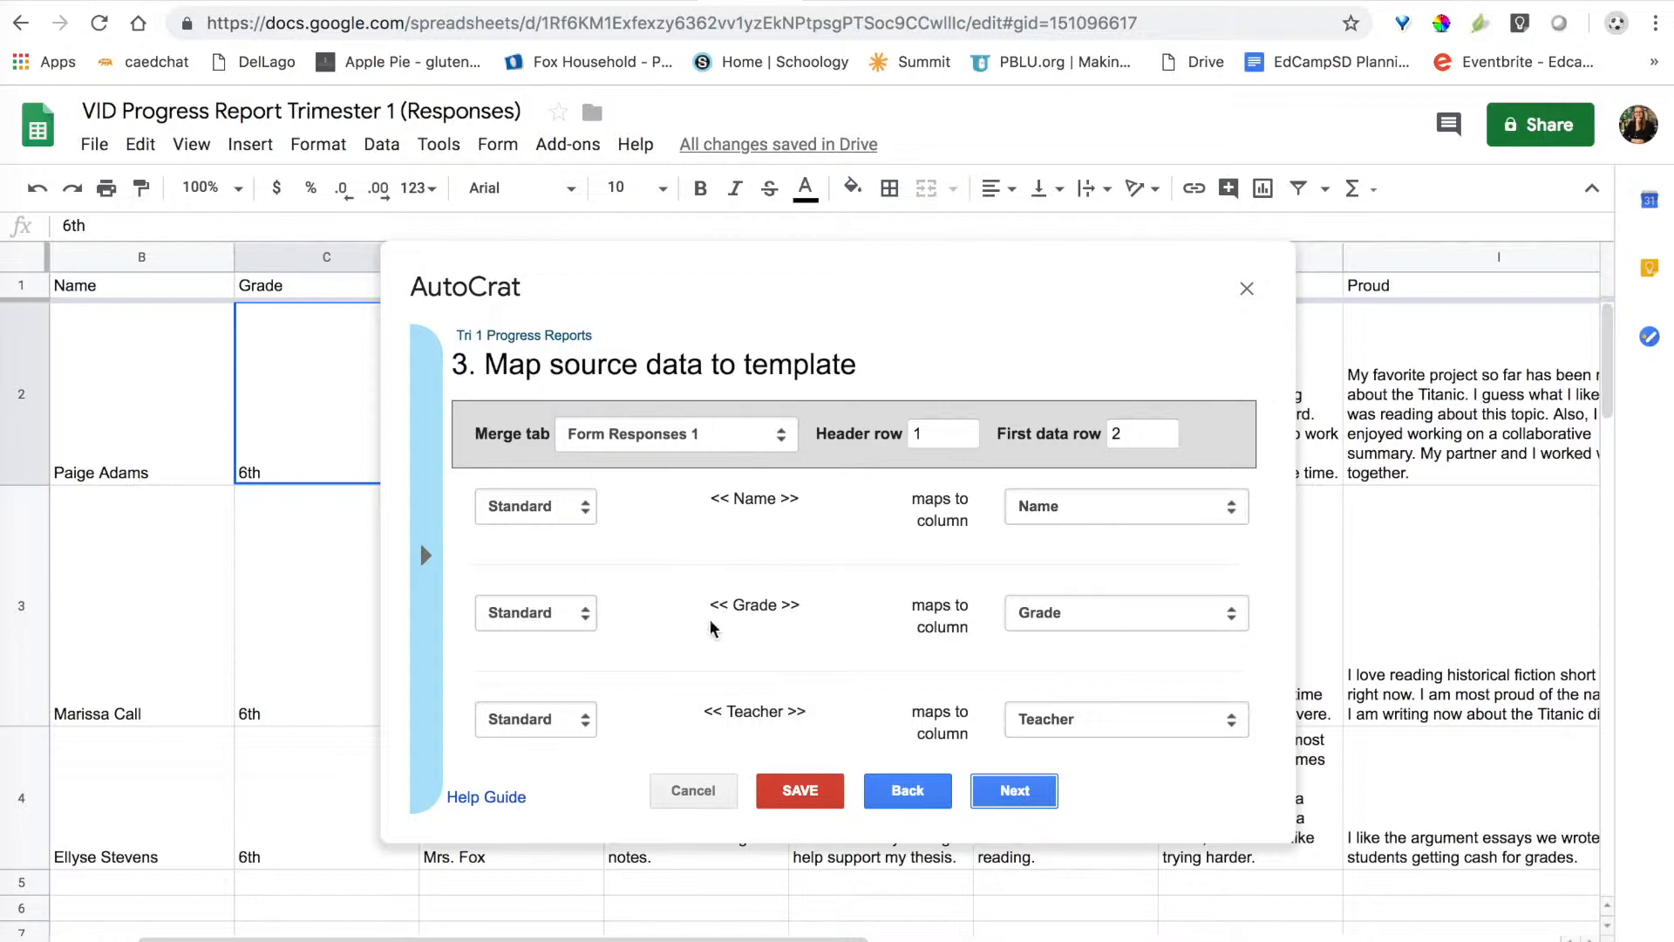
- Map the <<Grade>> template tag to the Grade column and accept the remaining tag mappings
scroll(885, 637, "down", 1)
scroll(885, 636, "down", 2)
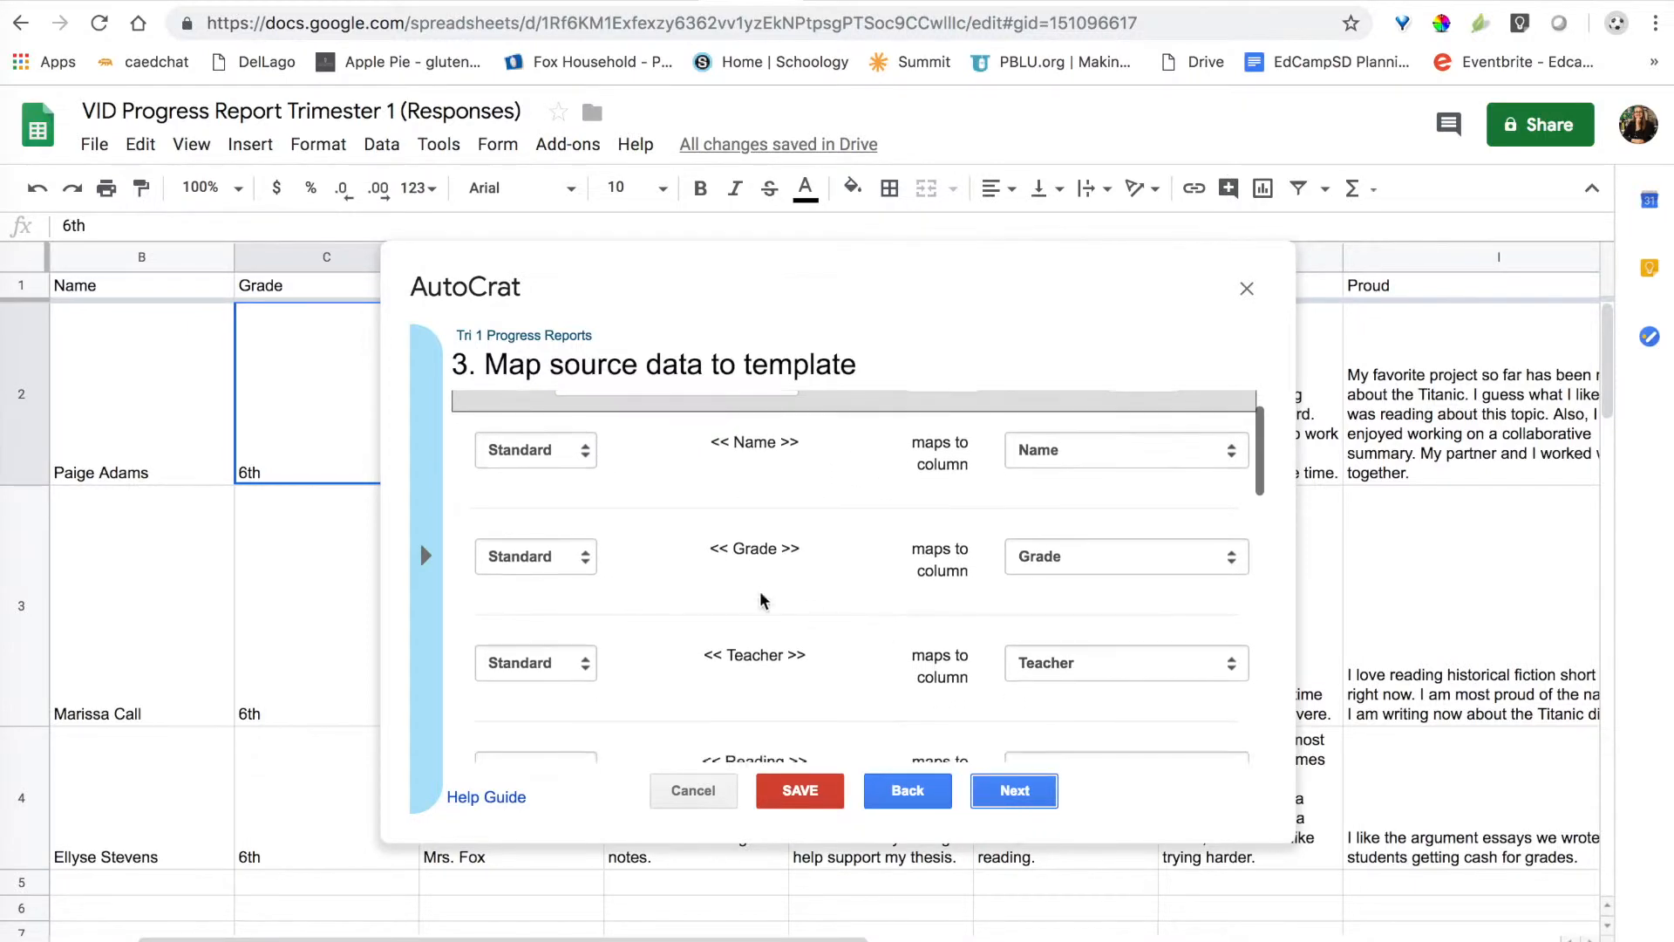
double_click(754, 548)
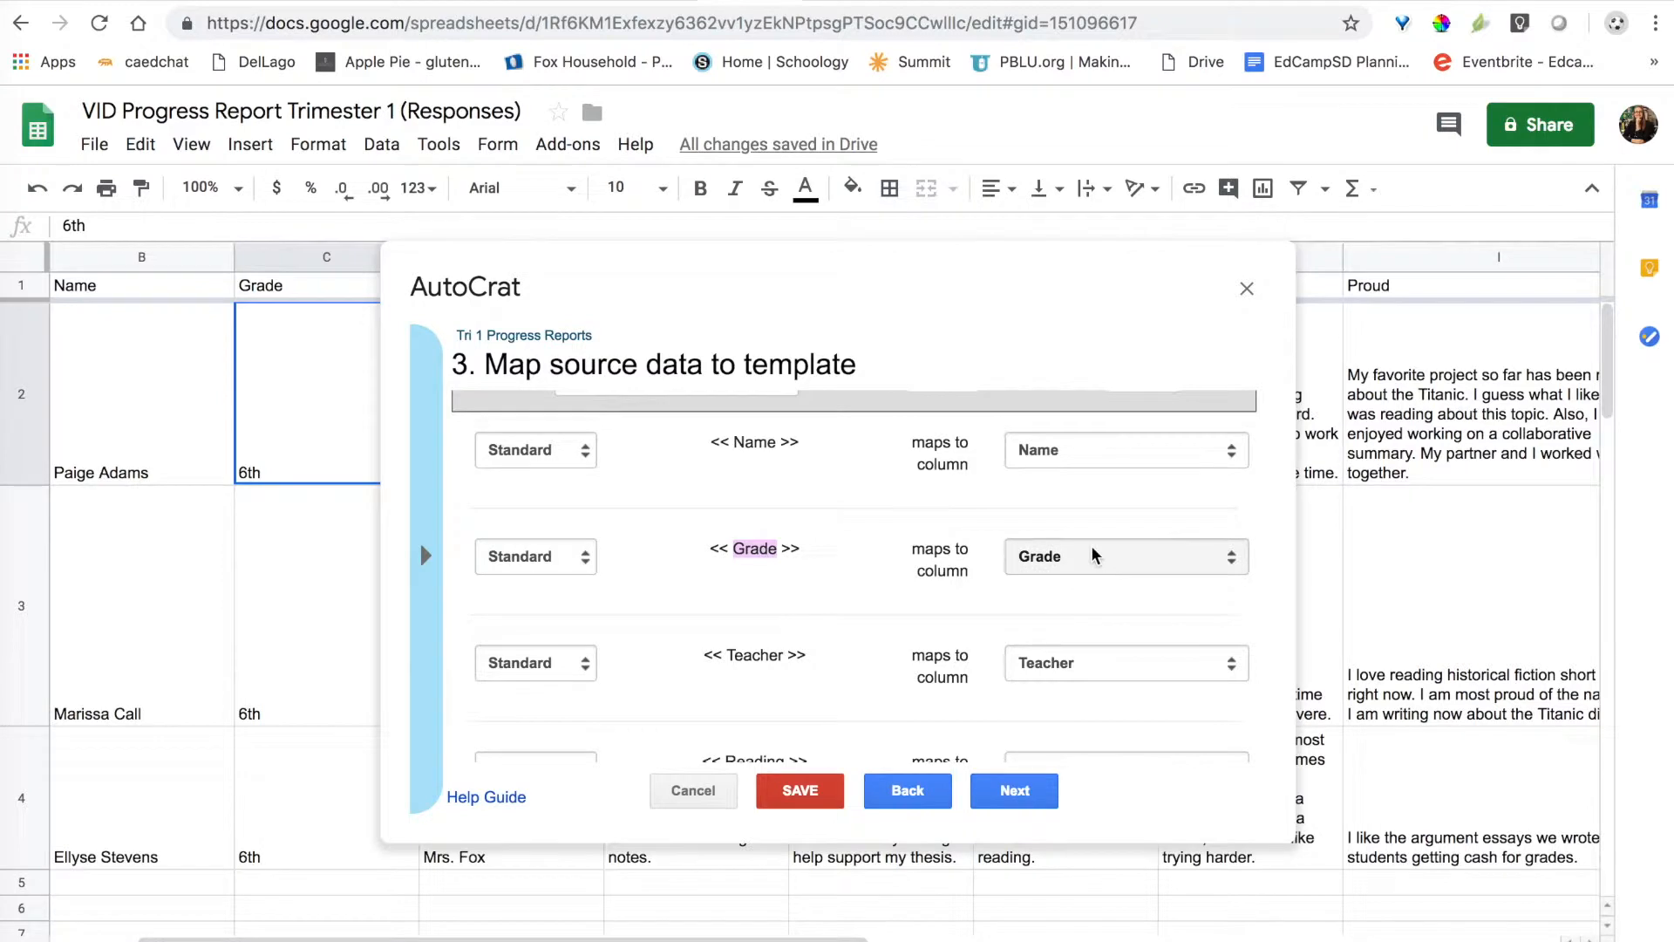
left_click(1058, 558)
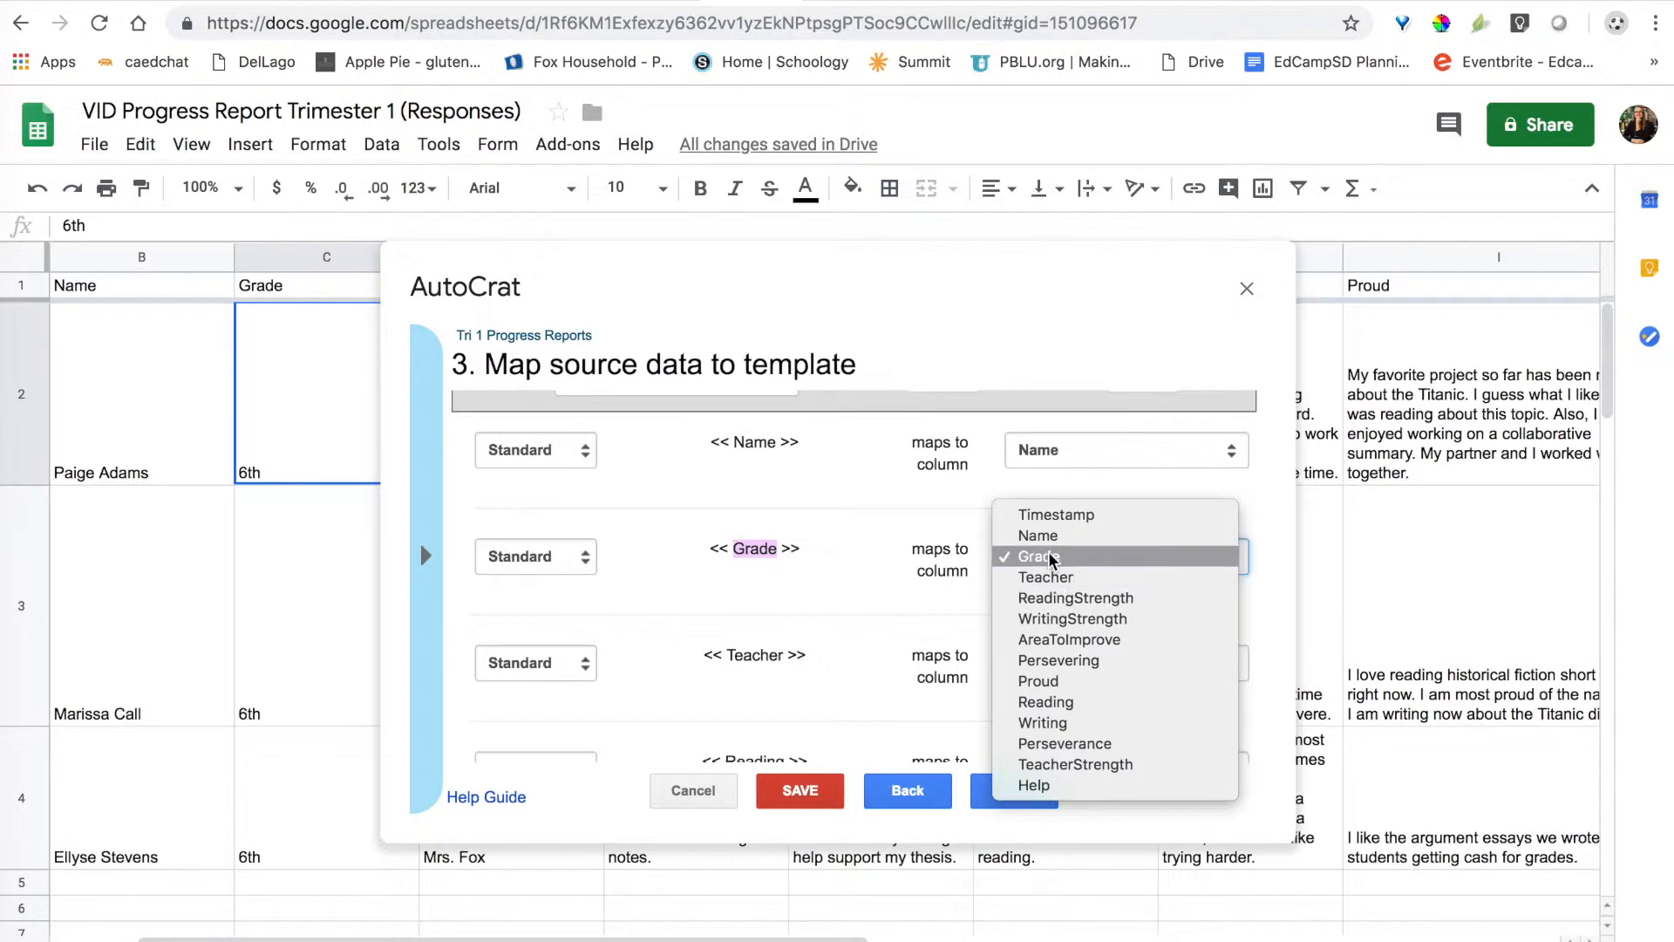
left_click(1051, 556)
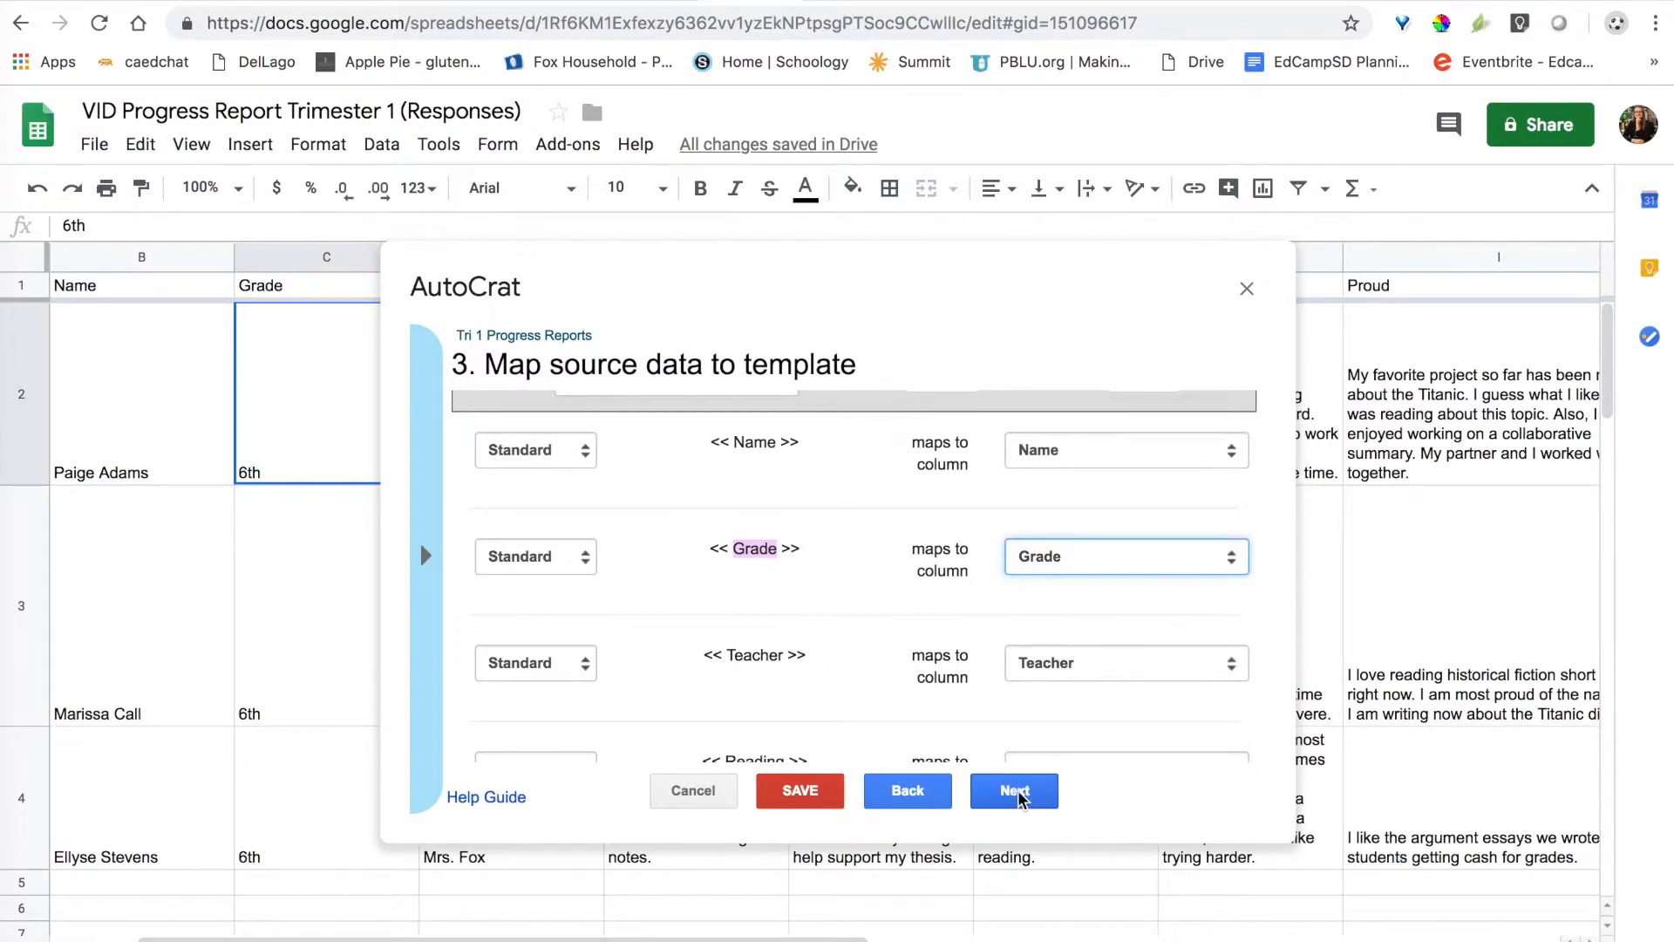
left_click(1017, 793)
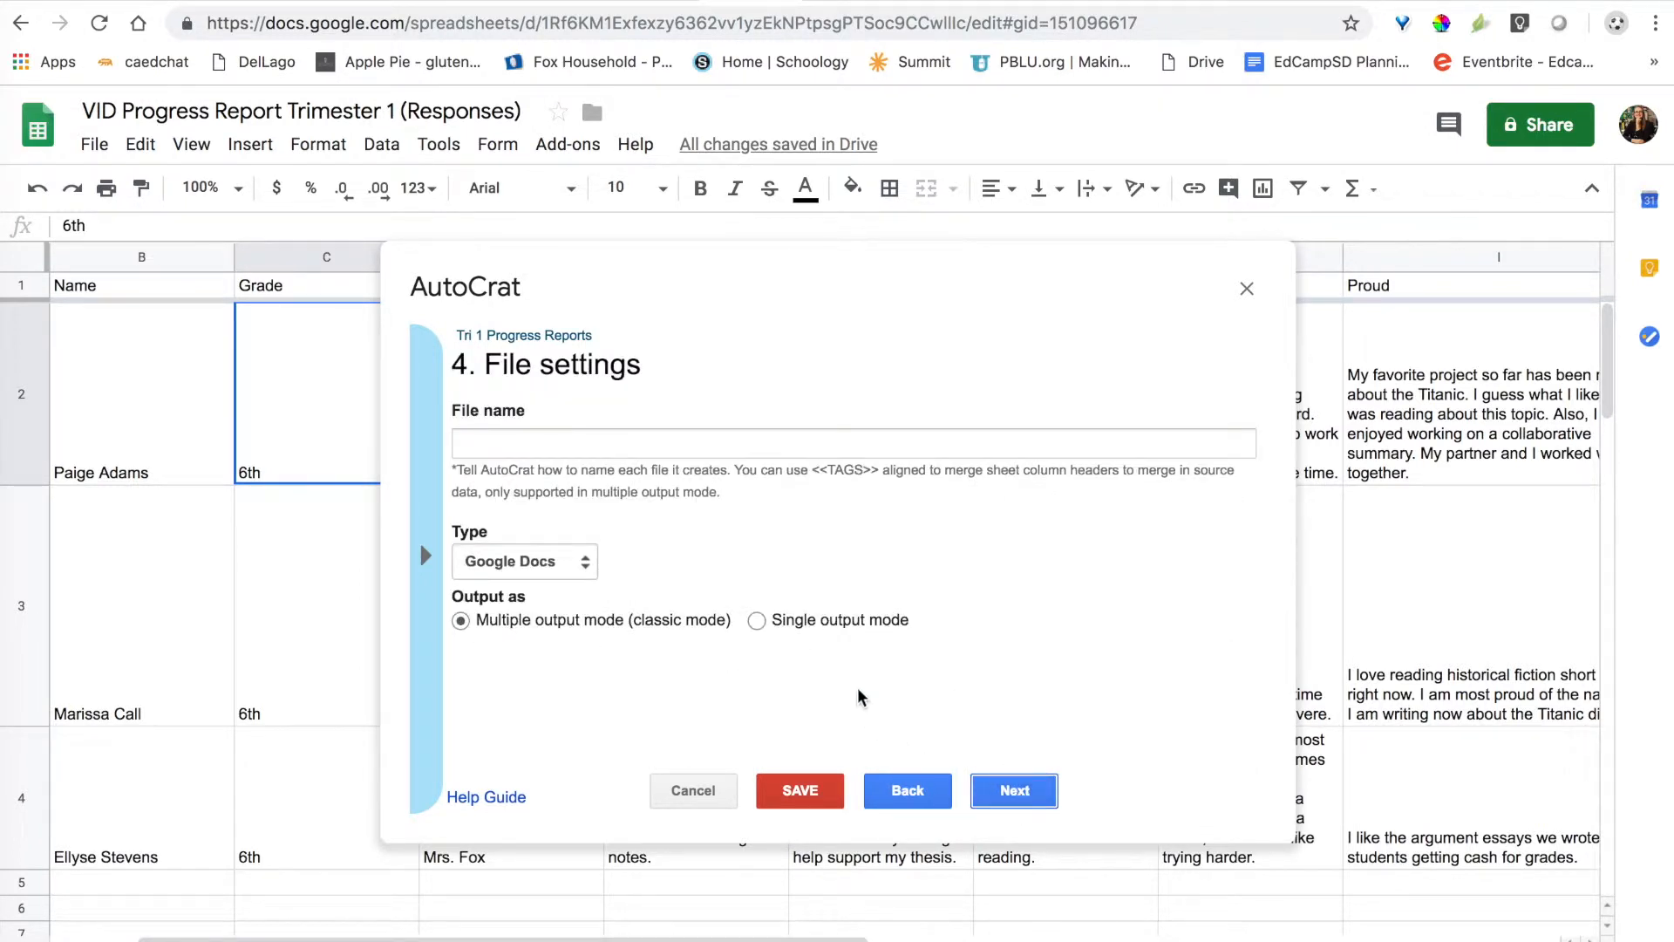
- Set the output file name to "<<Name>>'s Tri. 1 Progress Report" and accept the file settings
left_click(612, 446)
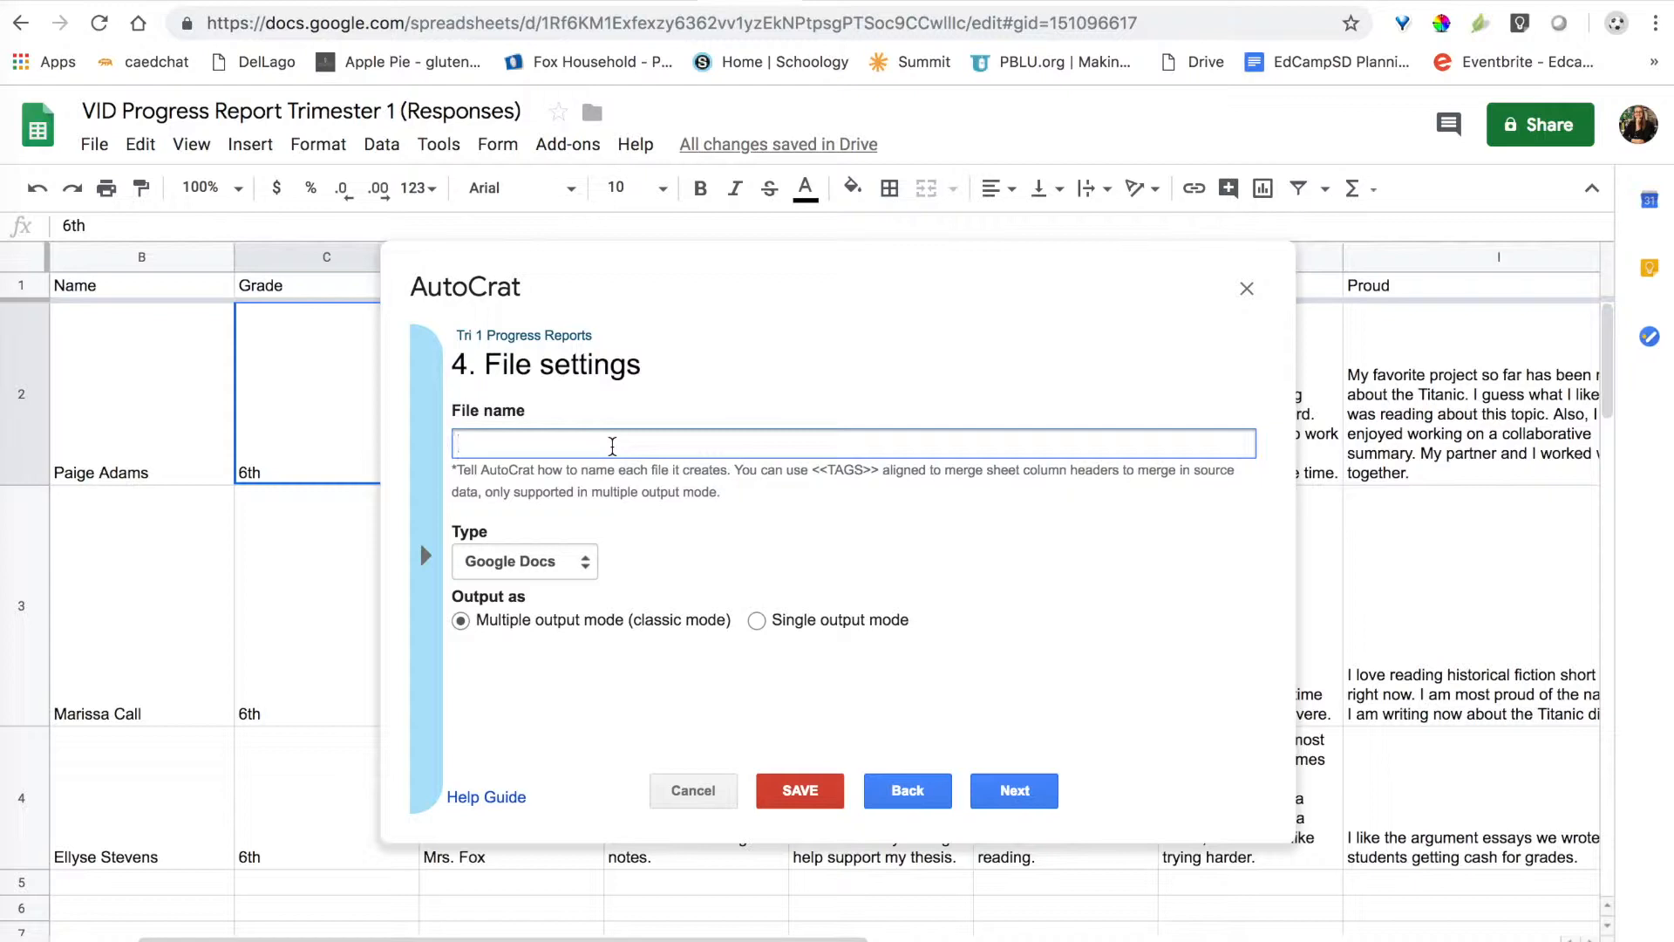
type("<<Name>>")
type("'s Tri. 1 Progress Report")
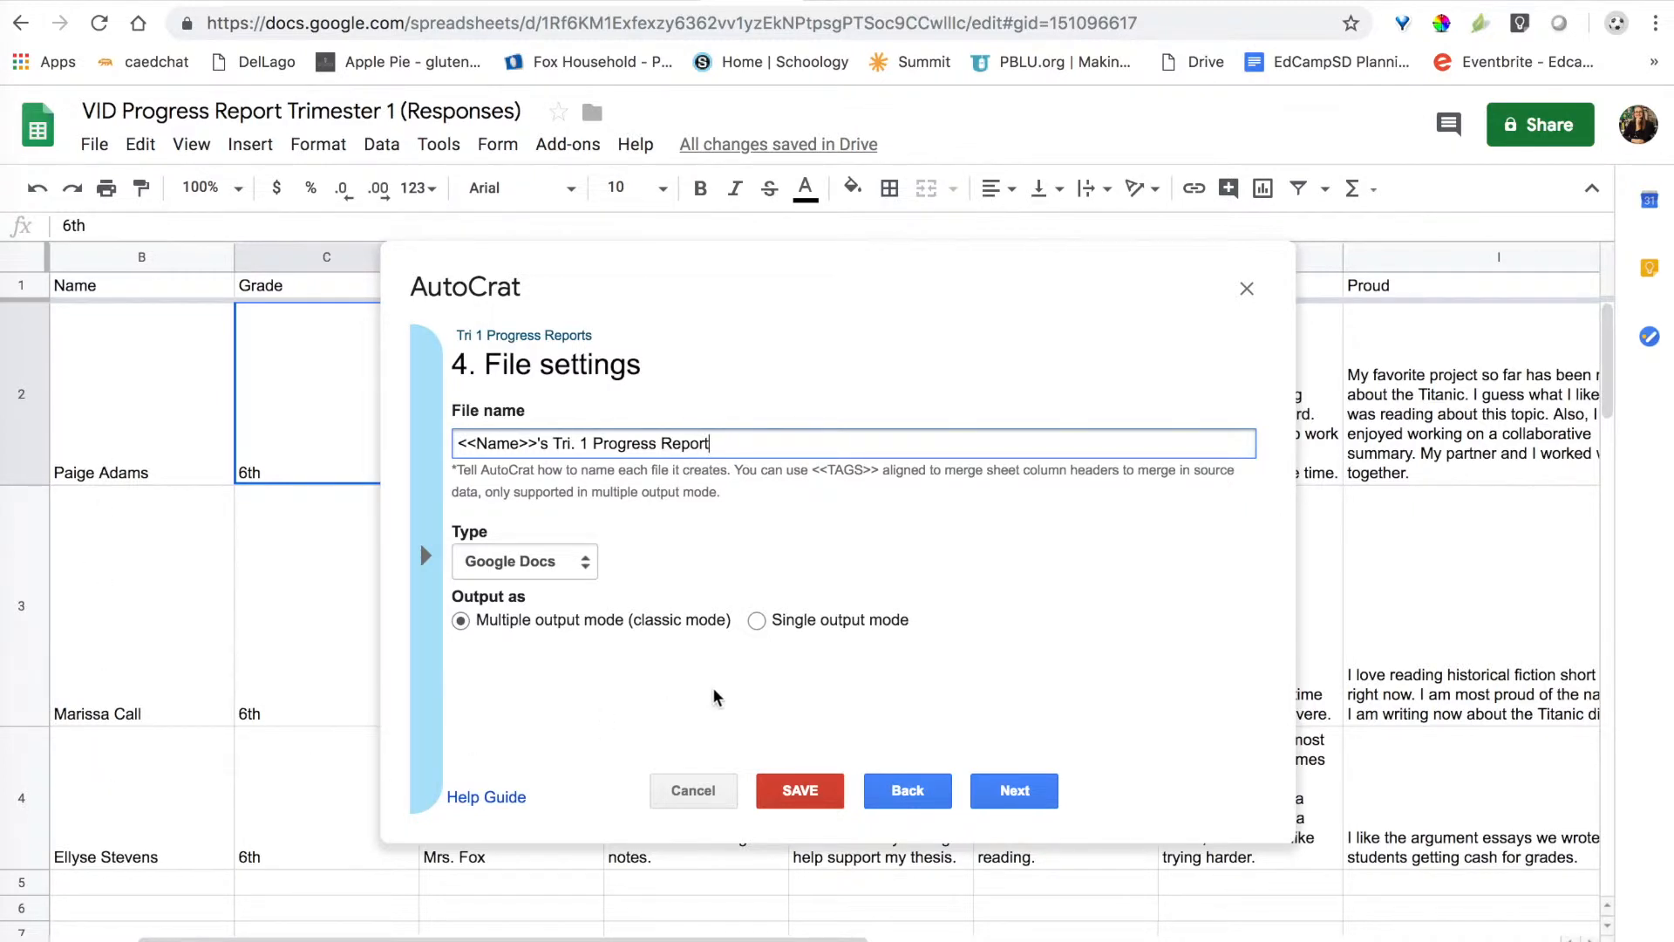
left_click(1016, 792)
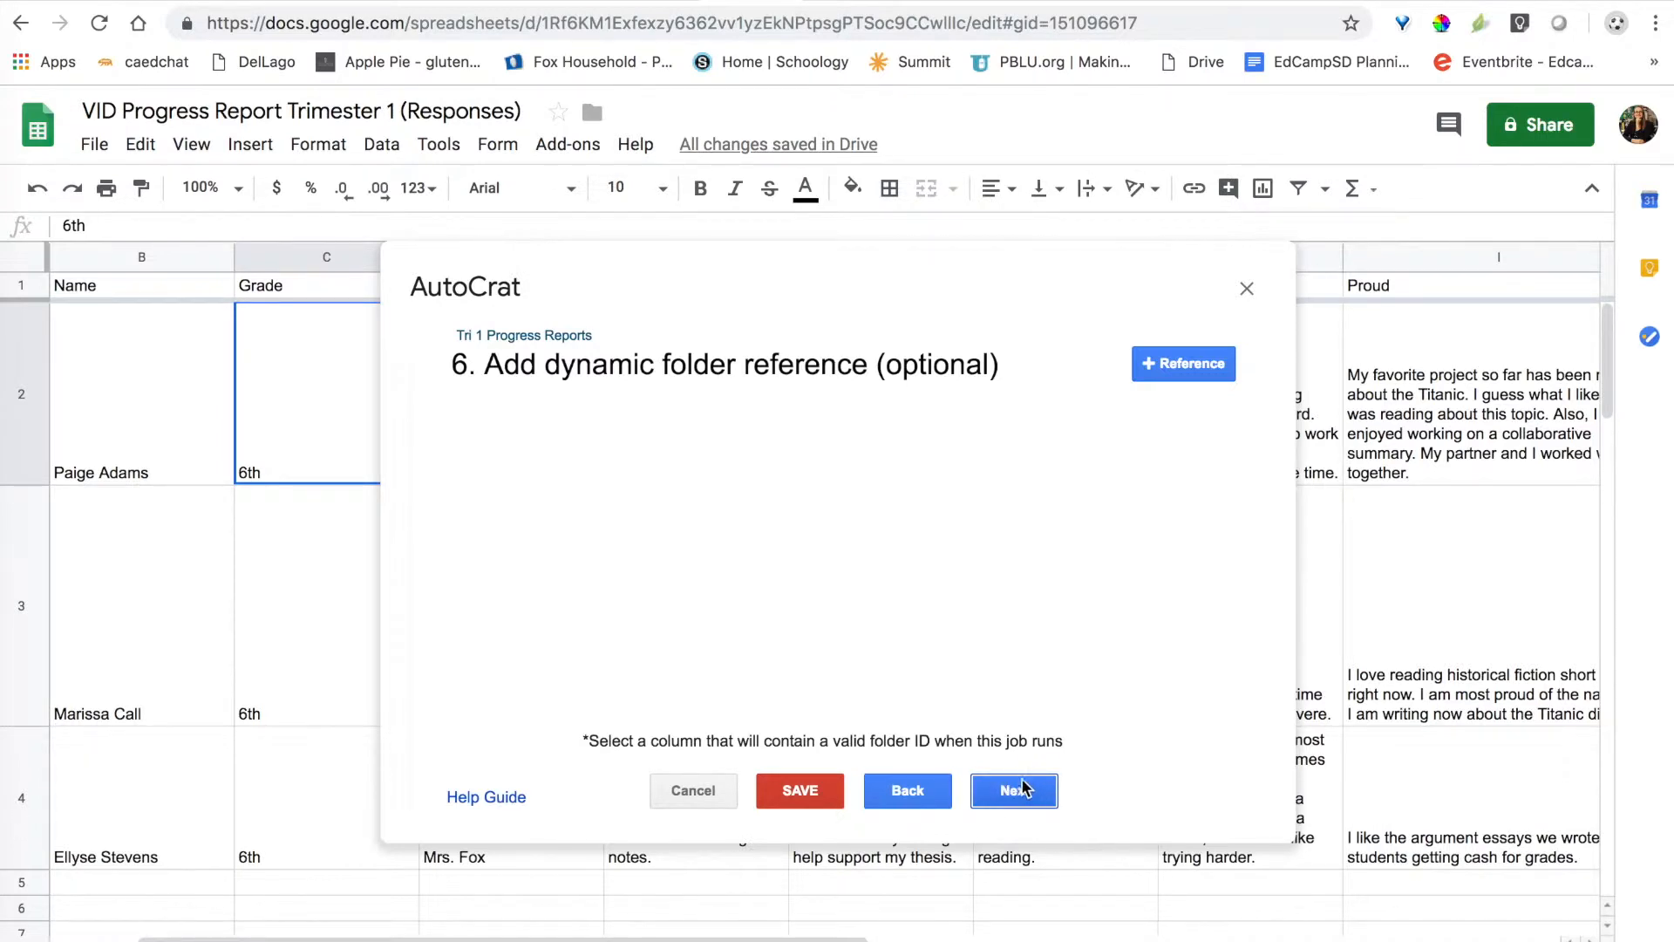
- Skip the optional folder reference, merge condition, sharing and trigger settings, and save the merge job
left_click(1009, 796)
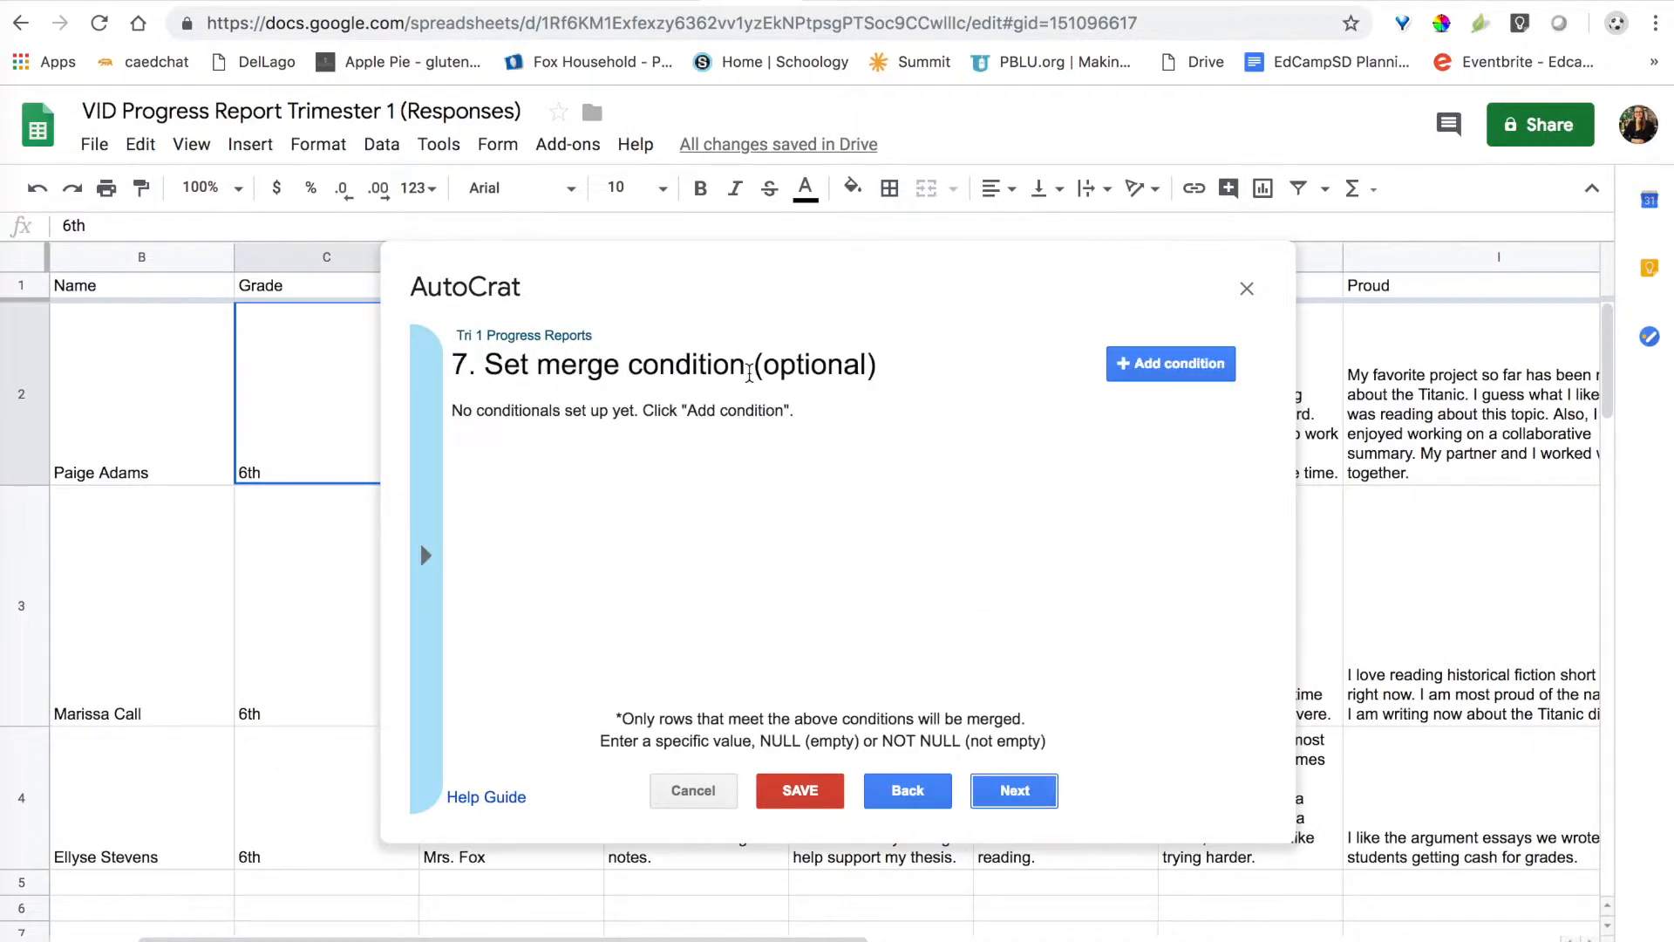
left_click(999, 793)
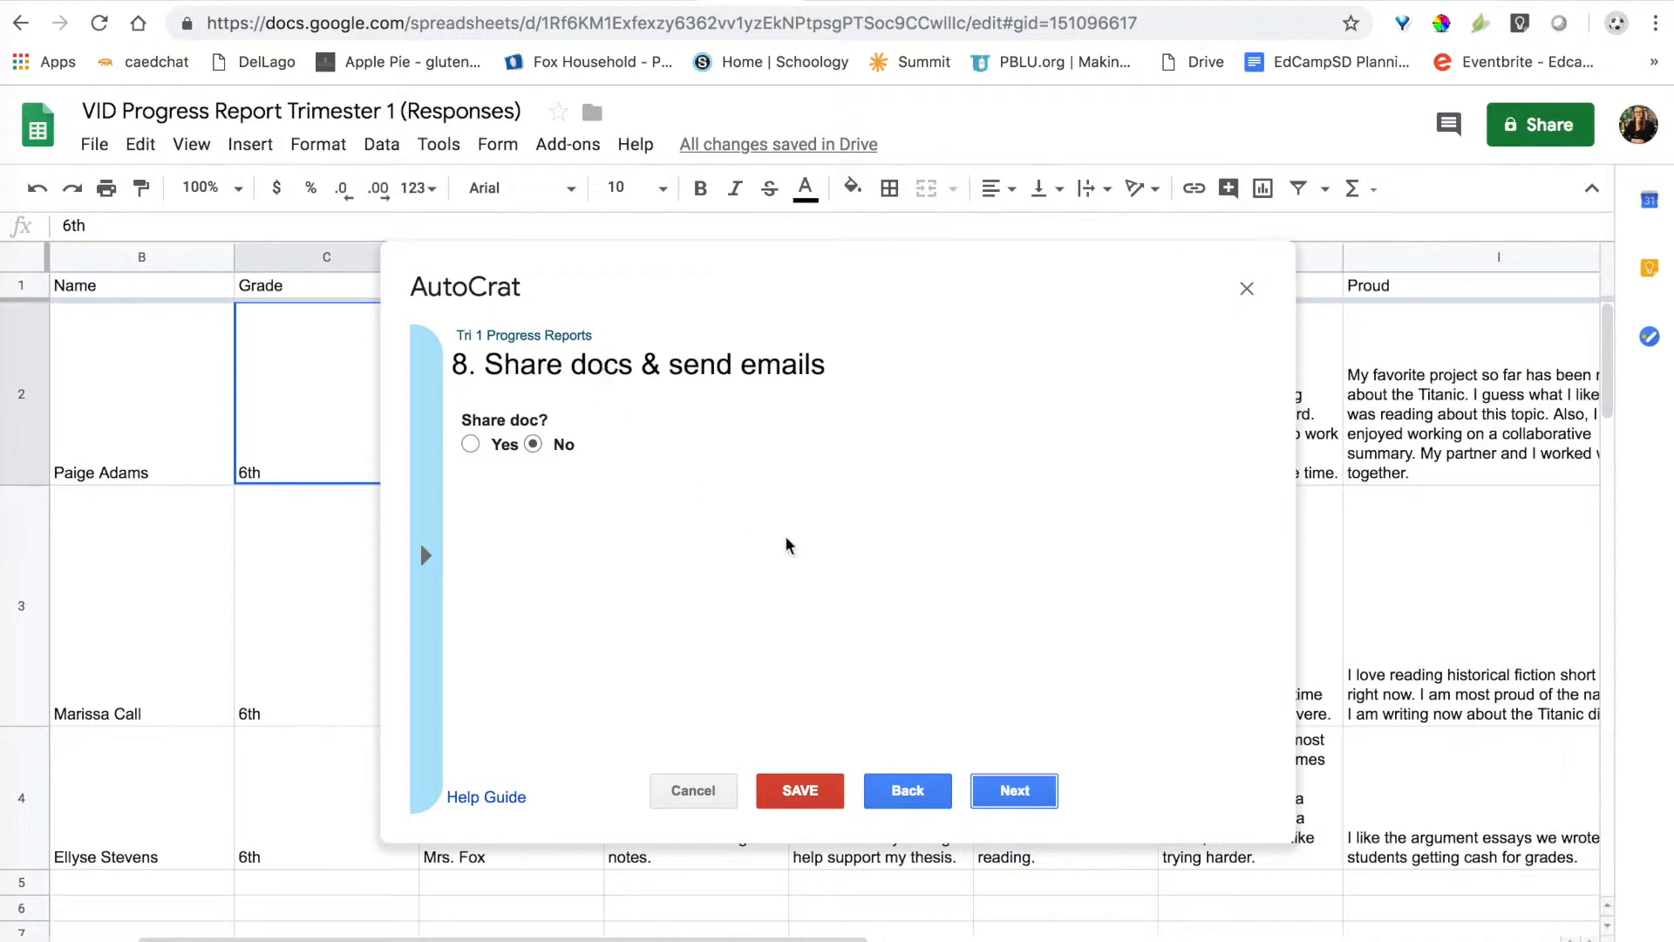
left_click(1028, 796)
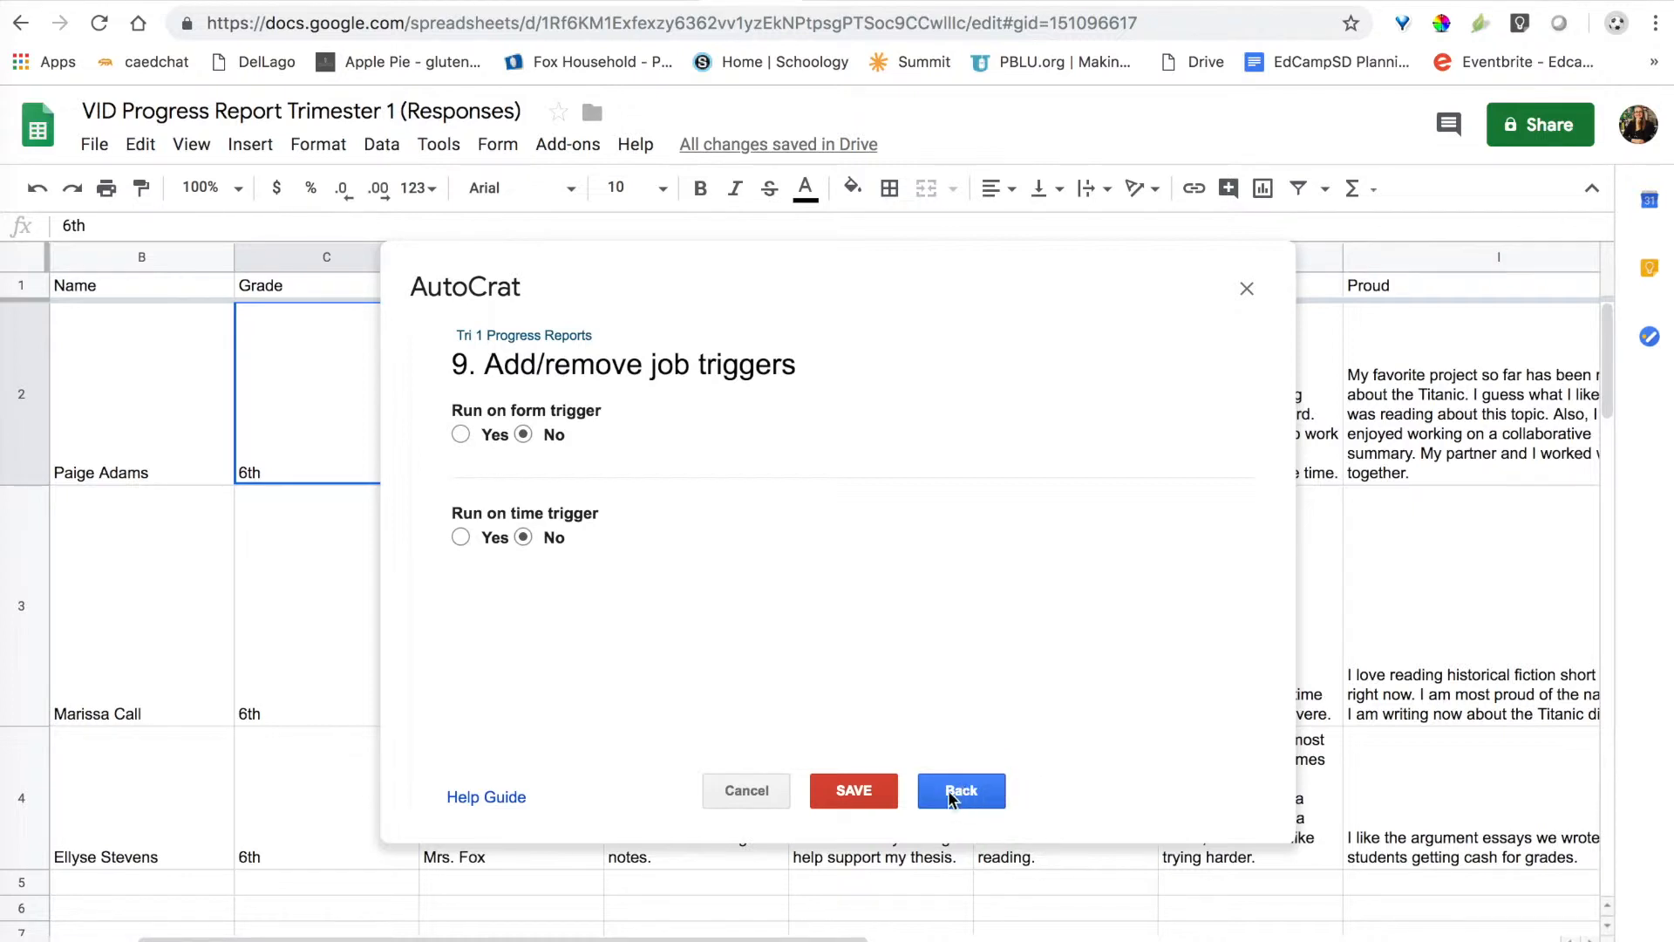
left_click(856, 790)
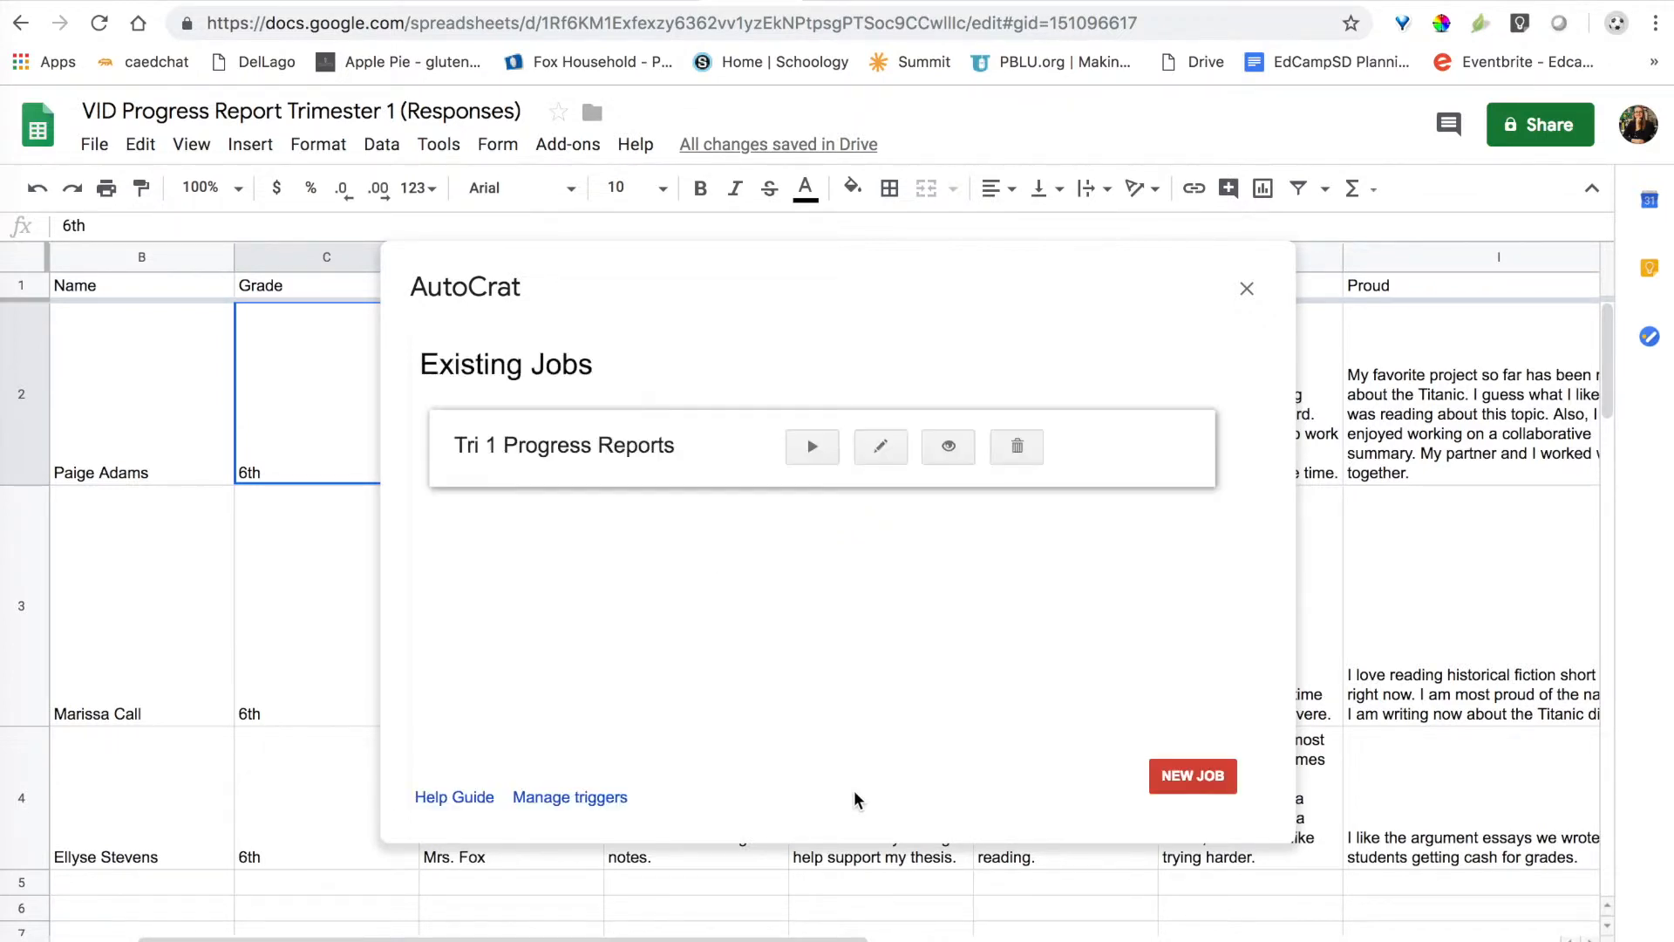
- Run the Tri 1 Progress Reports merge job and close the AutoCrat dialog
left_click(812, 451)
left_click(1248, 291)
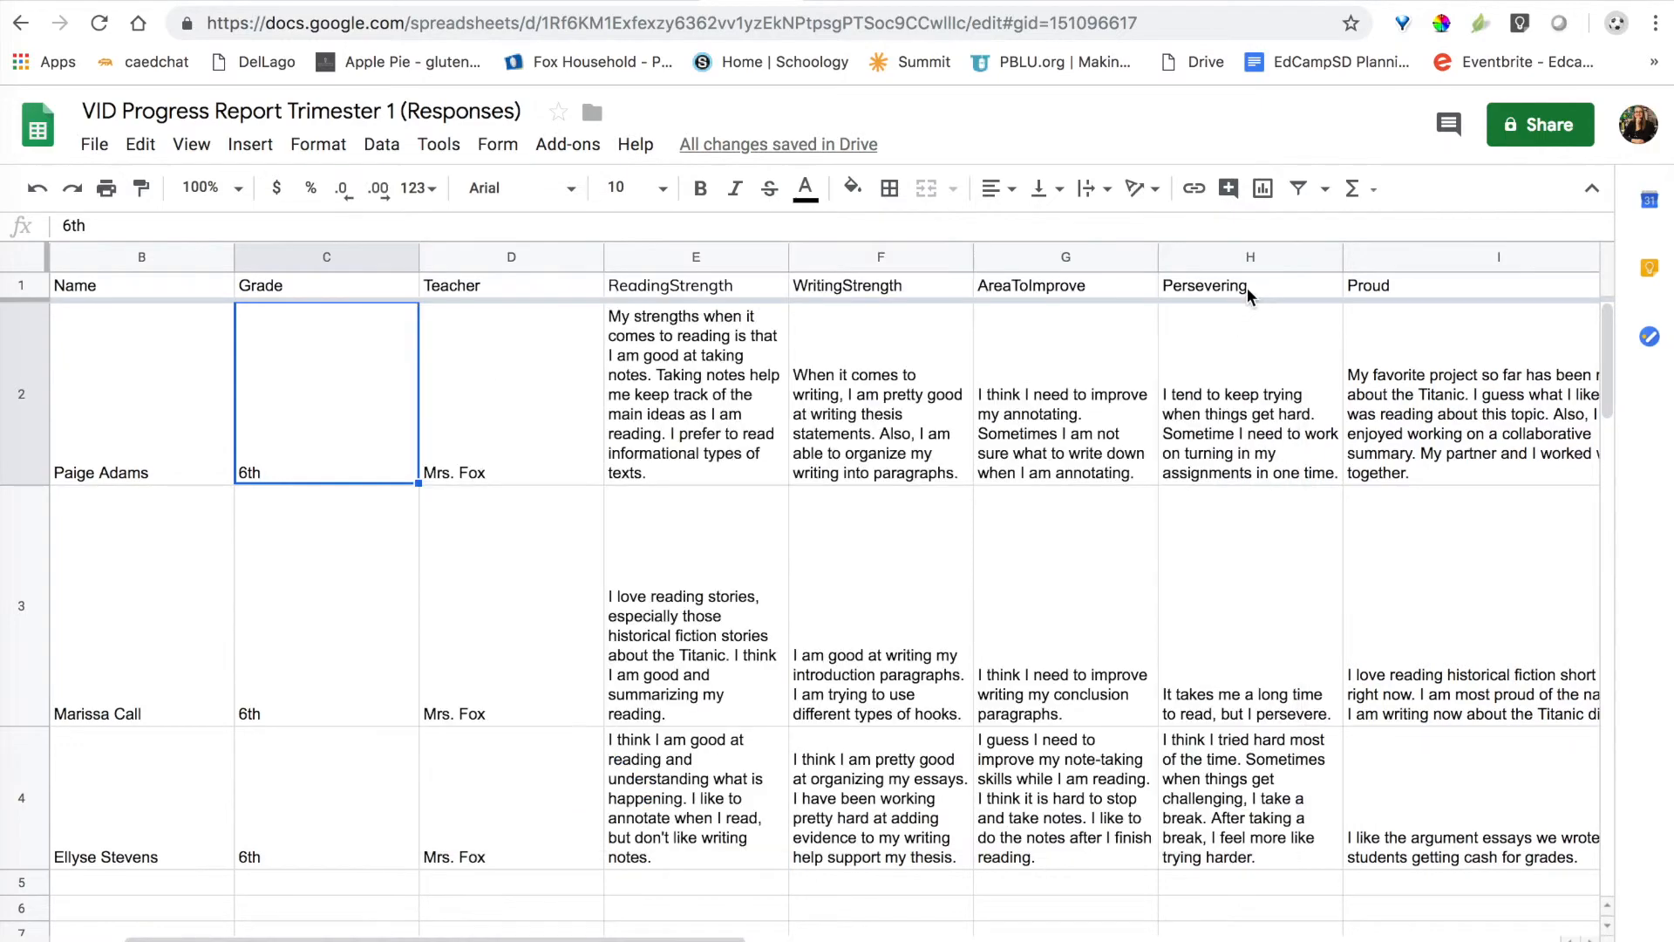
- Open the first student's merged progress report from the link to the merged doc in row 2
scroll(1137, 487, "right", 10)
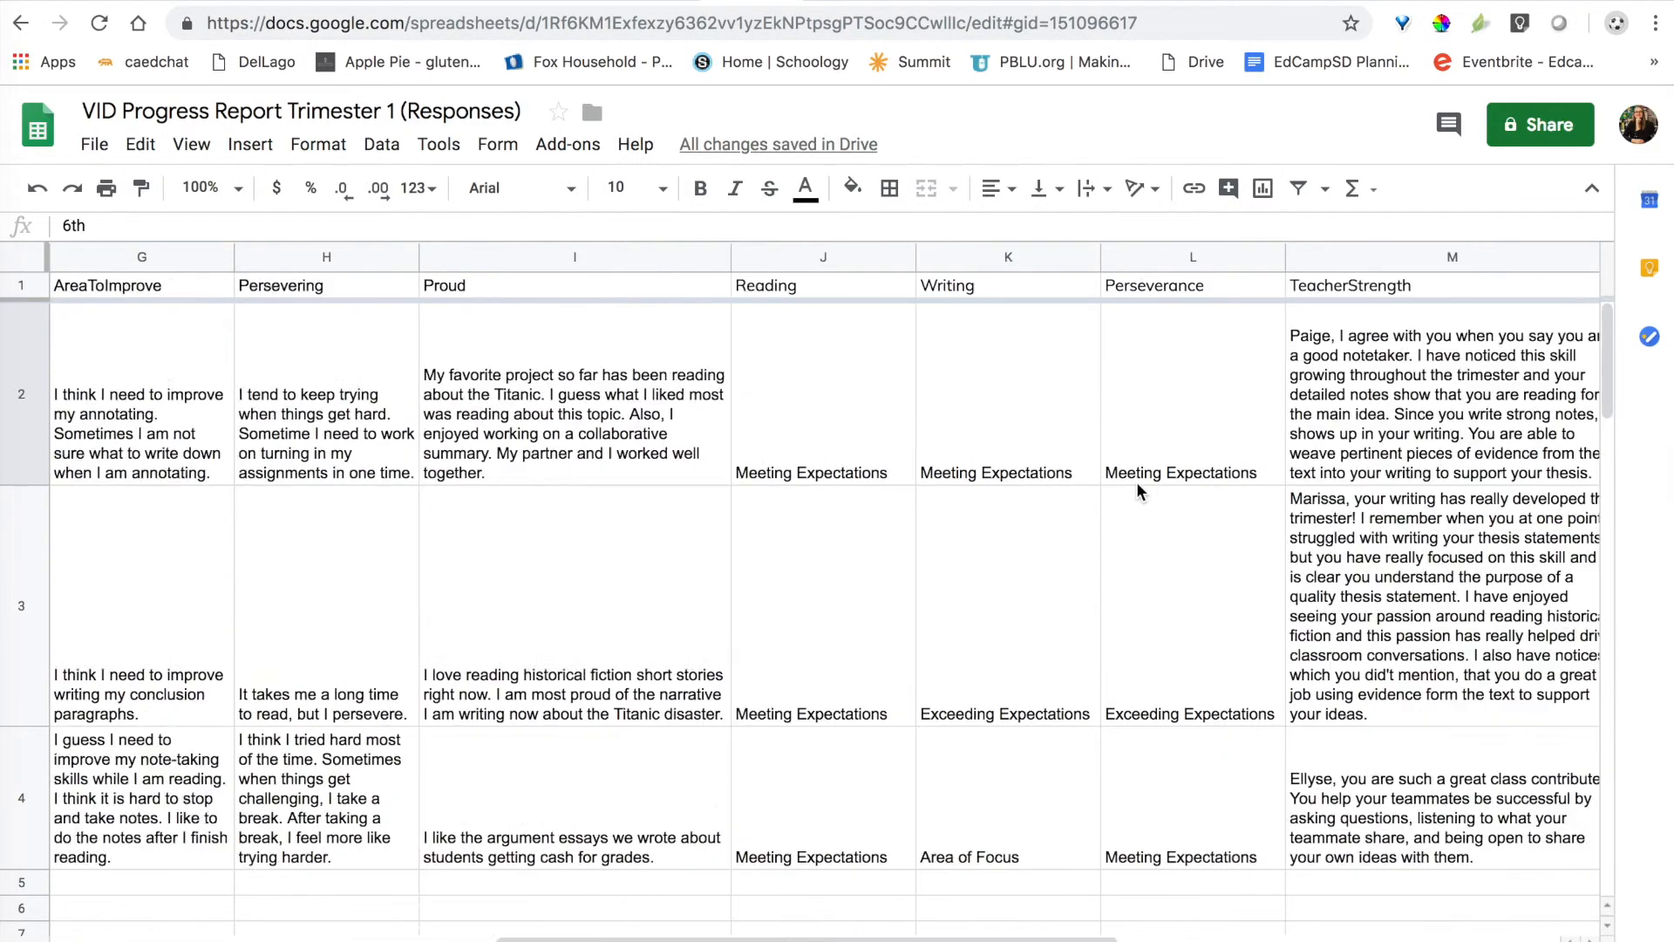
scroll(1137, 491, "right", 3)
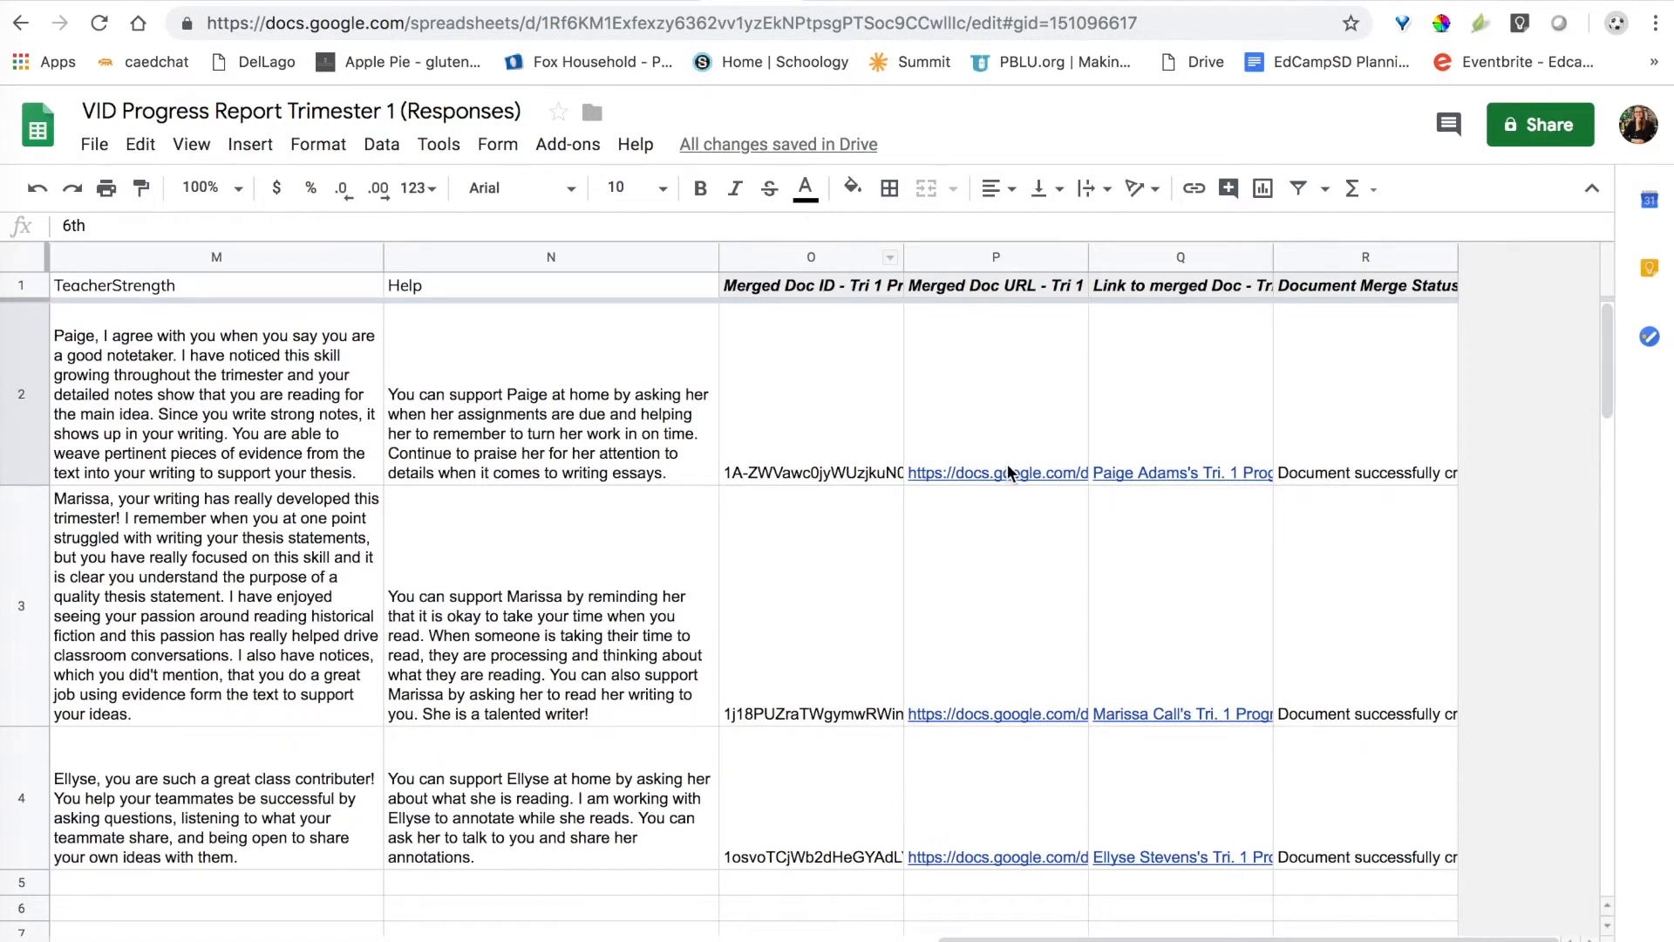
mouse_move(1162, 470)
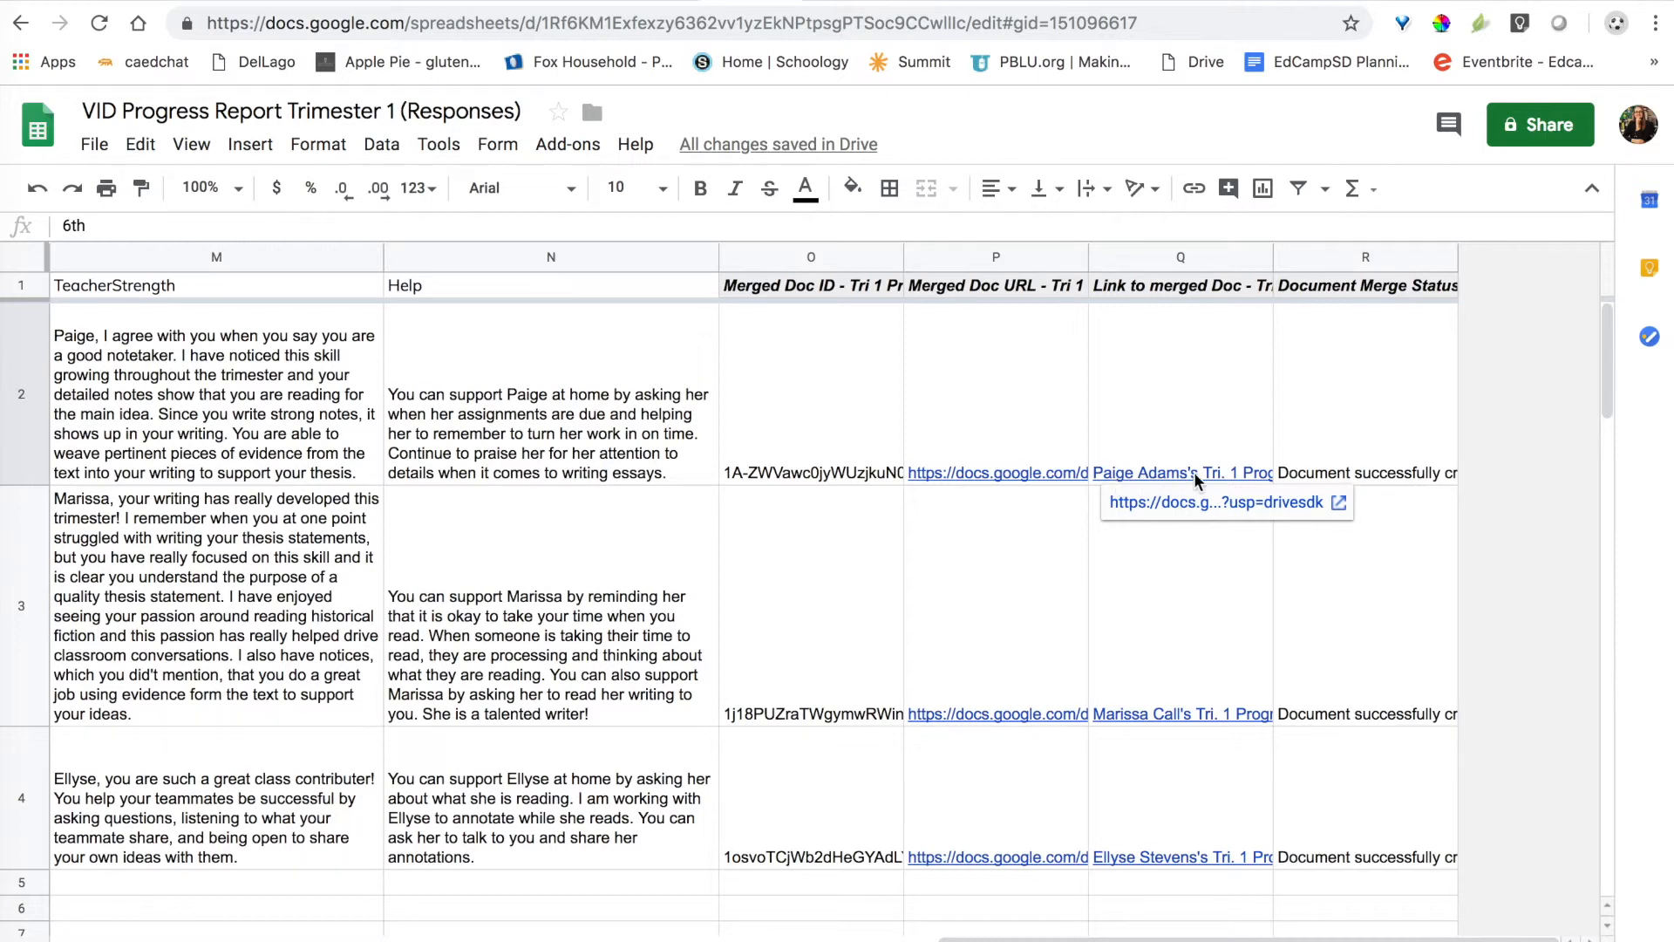
left_click(1144, 504)
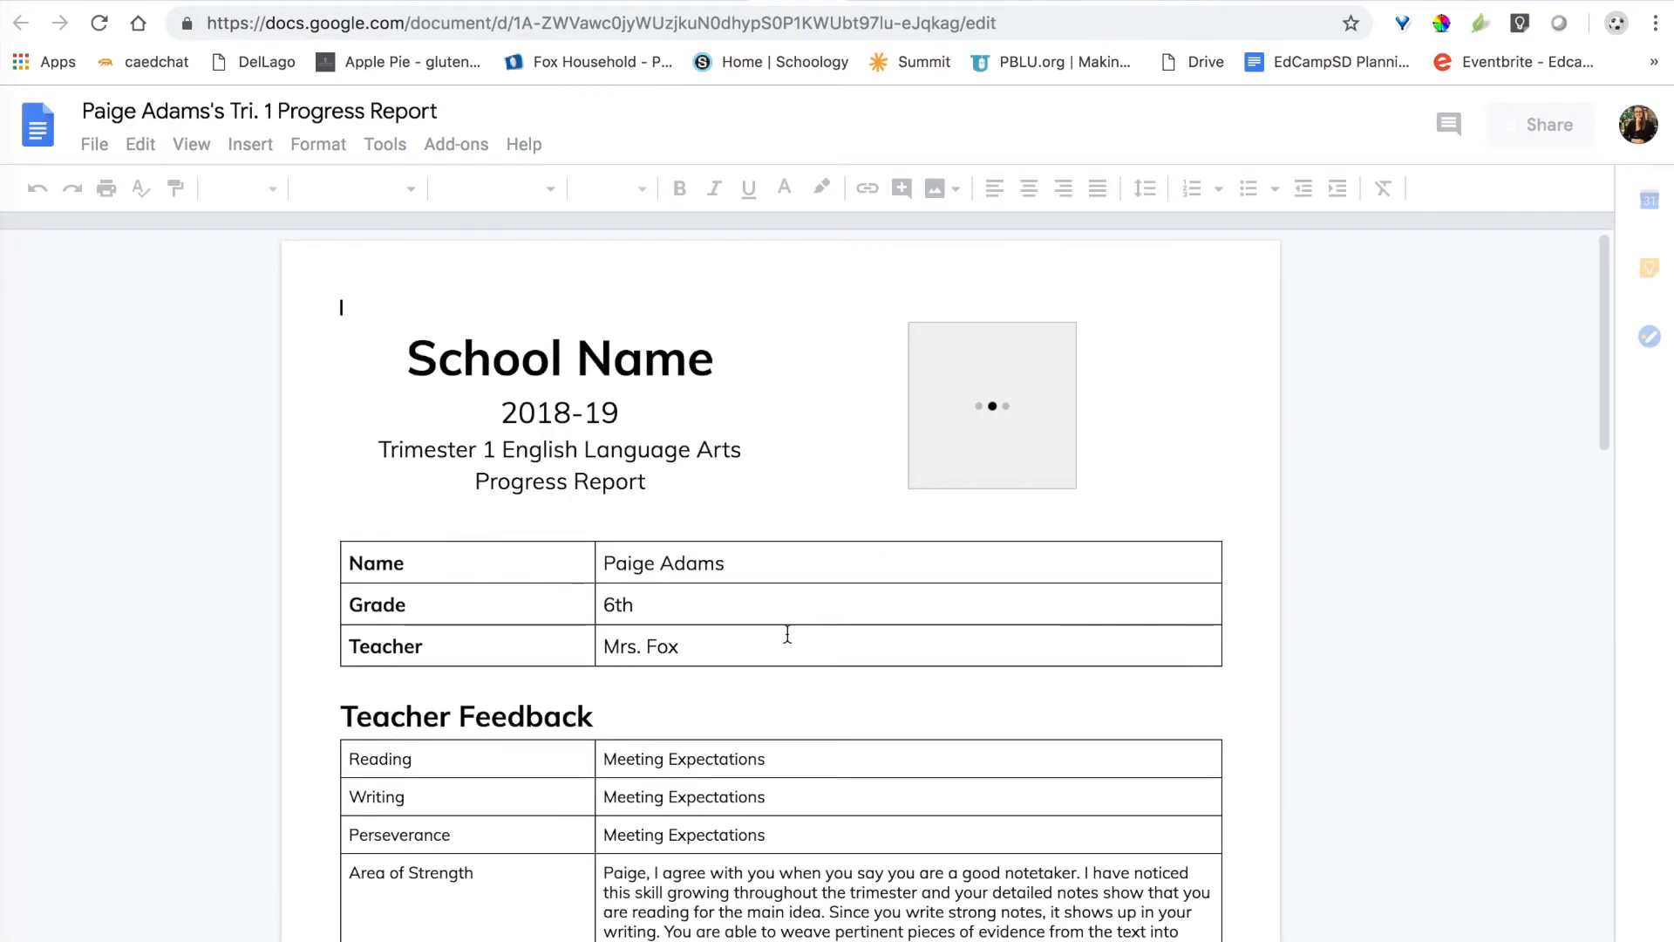
- Examine the merged report's student details, Teacher Feedback and Student Reflection tables through to the second page
scroll(774, 630, "down", 2)
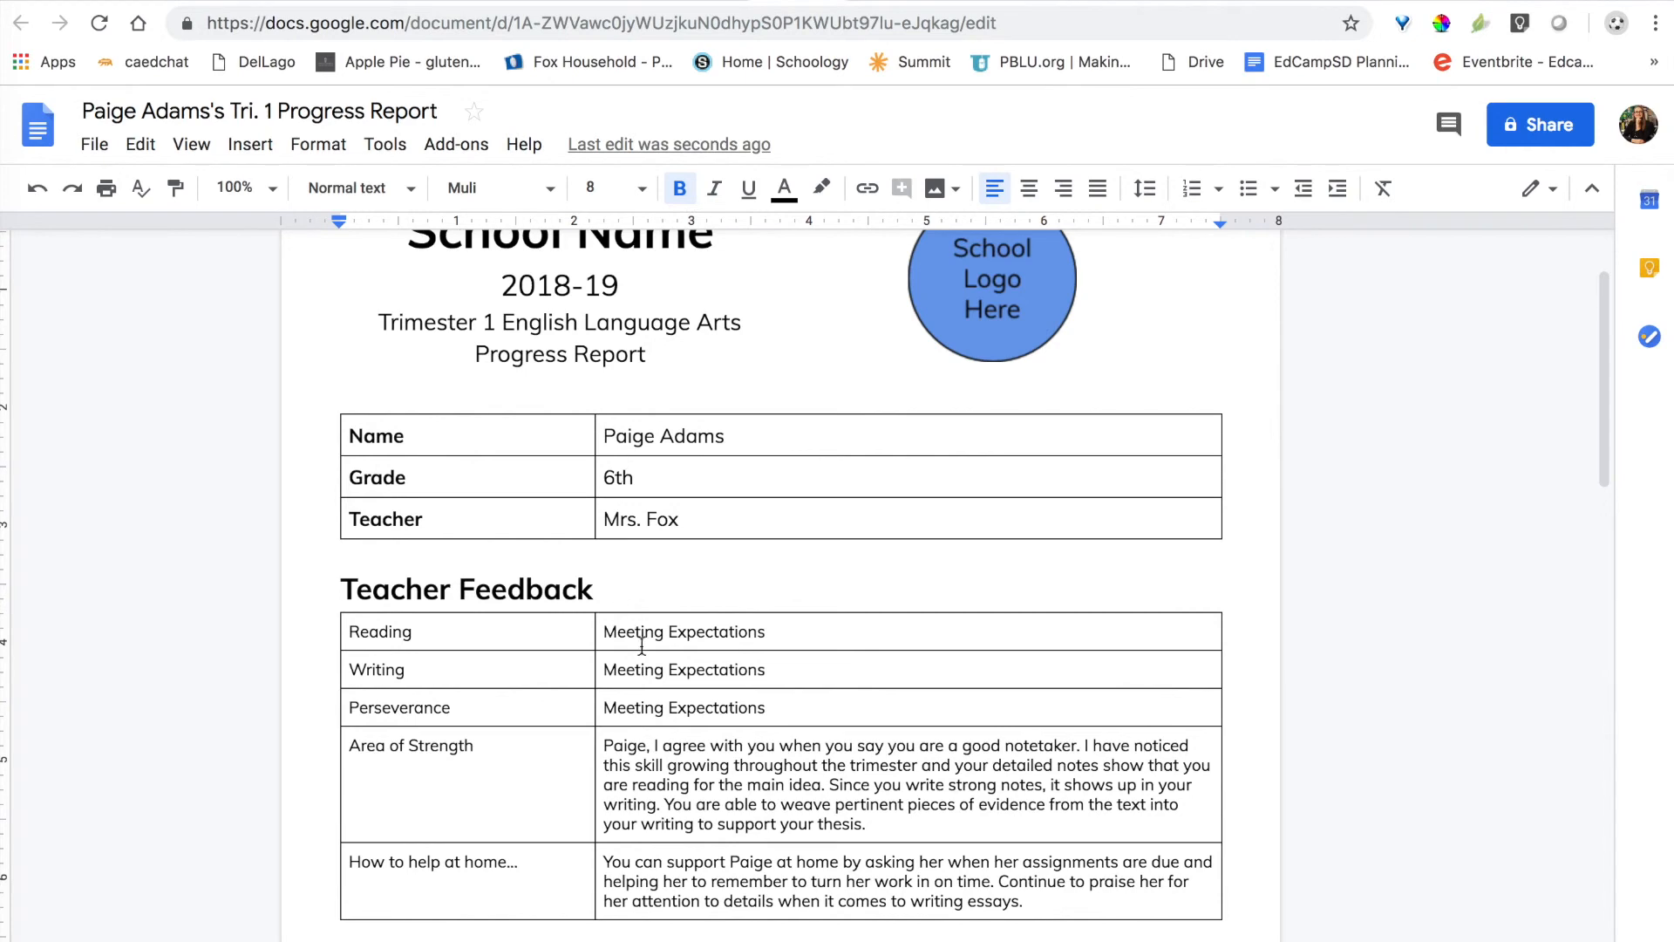
scroll(666, 663, "down", 1)
scroll(666, 663, "down", 5)
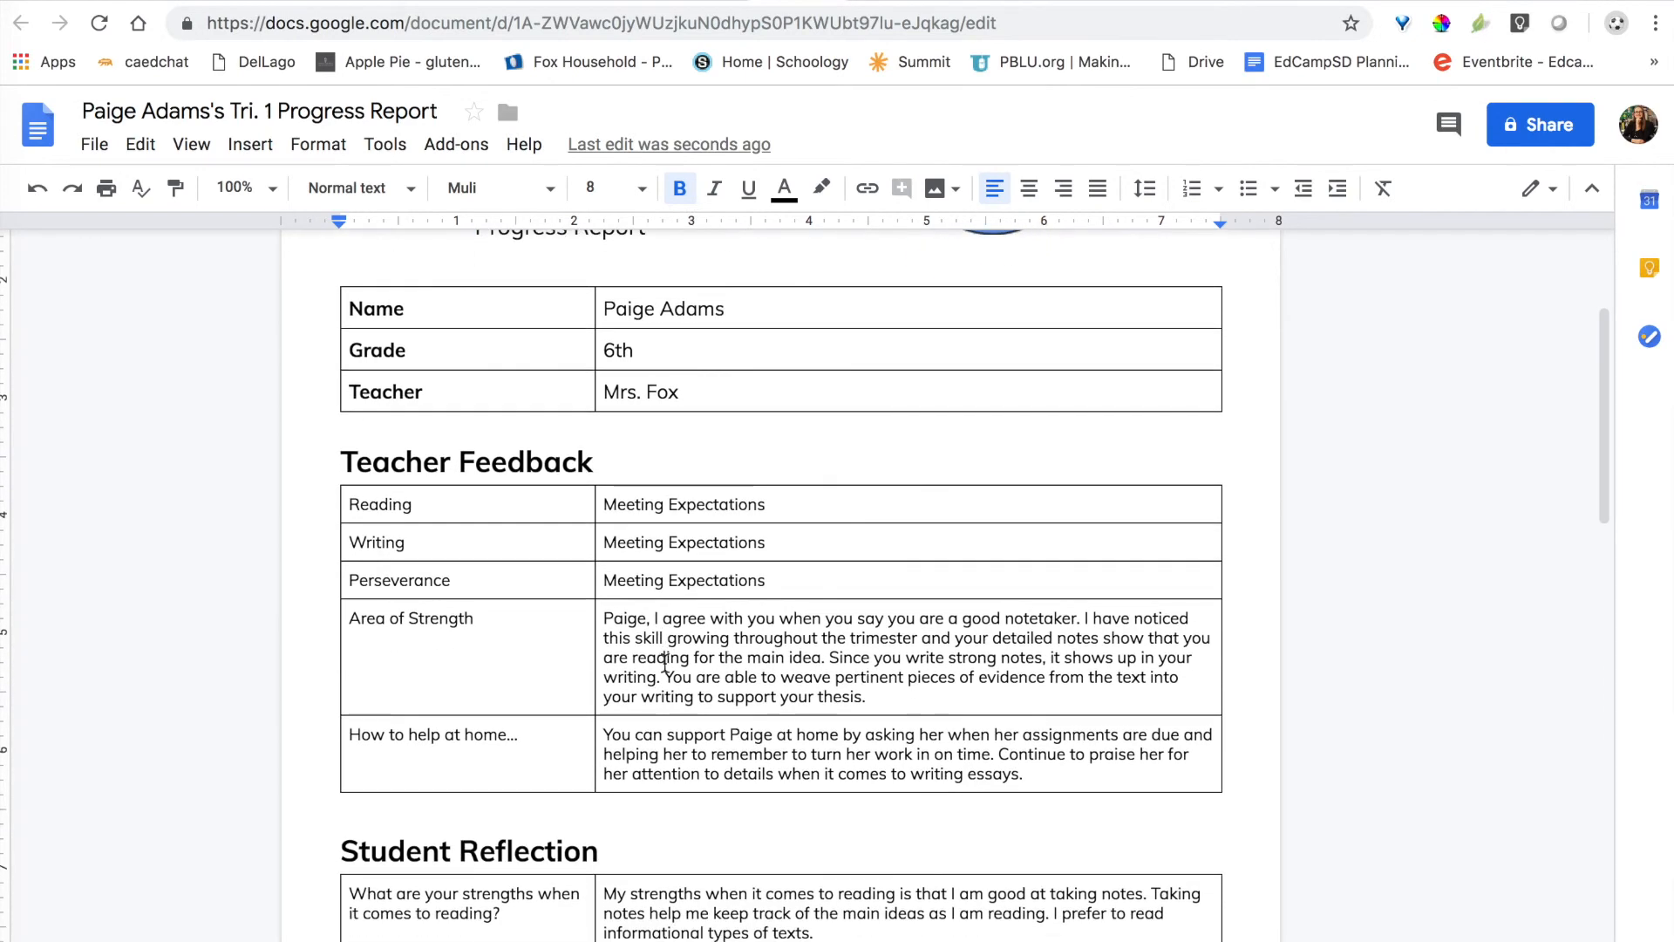
scroll(666, 663, "down", 4)
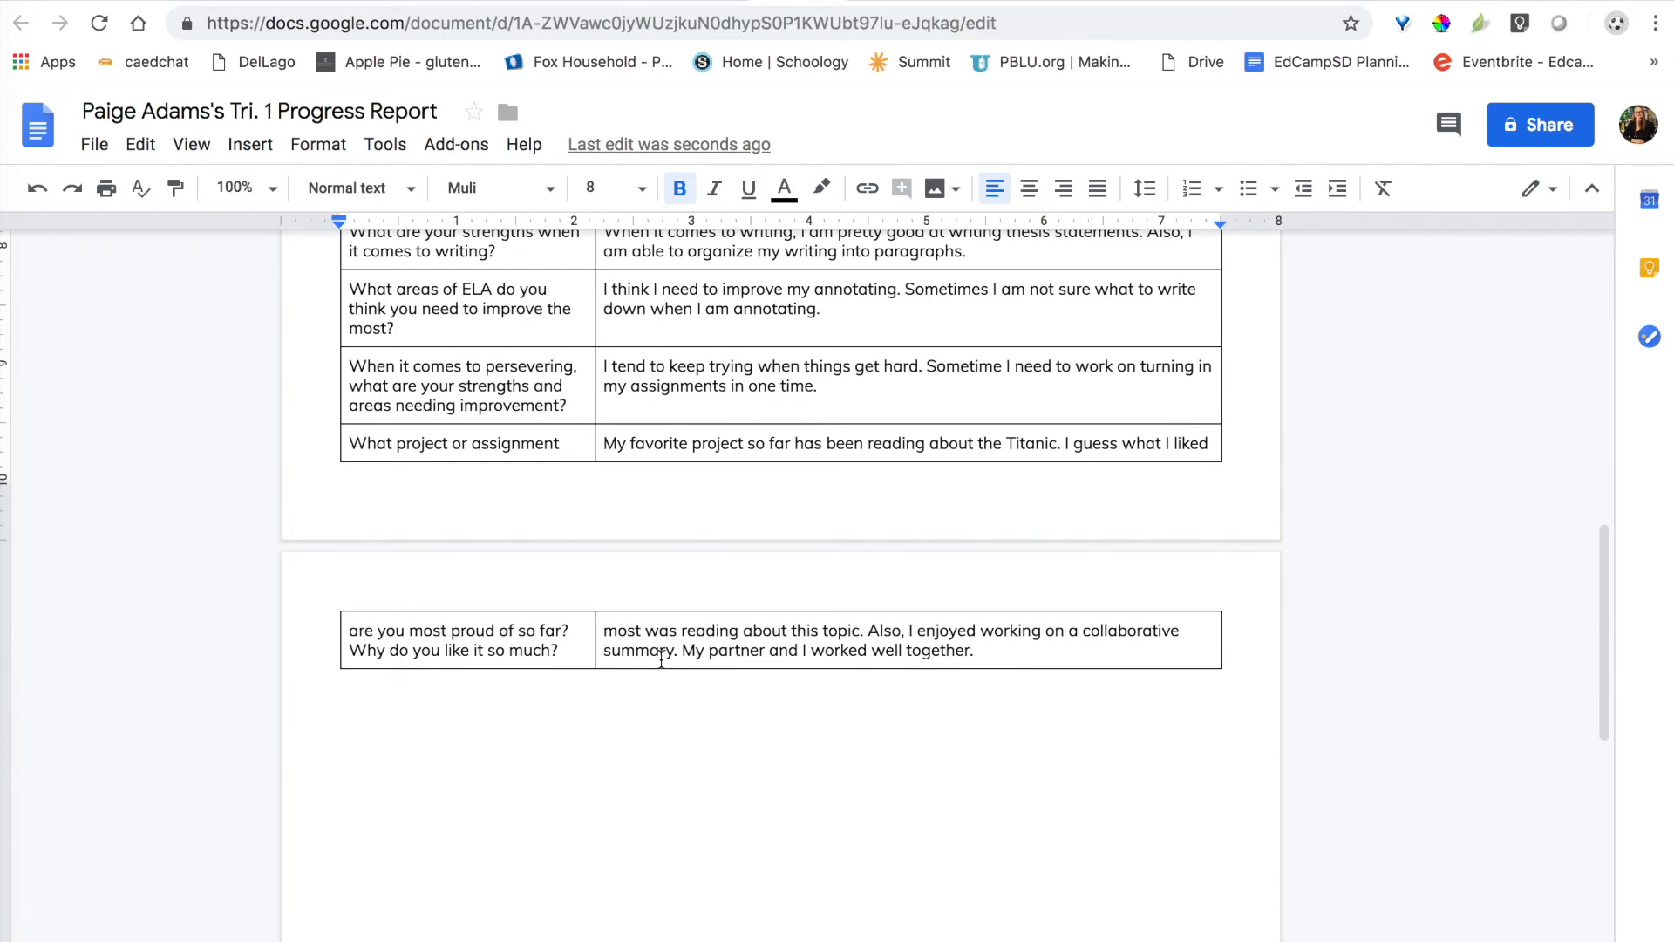
scroll(662, 660, "up", 8)
scroll(650, 663, "up", 3)
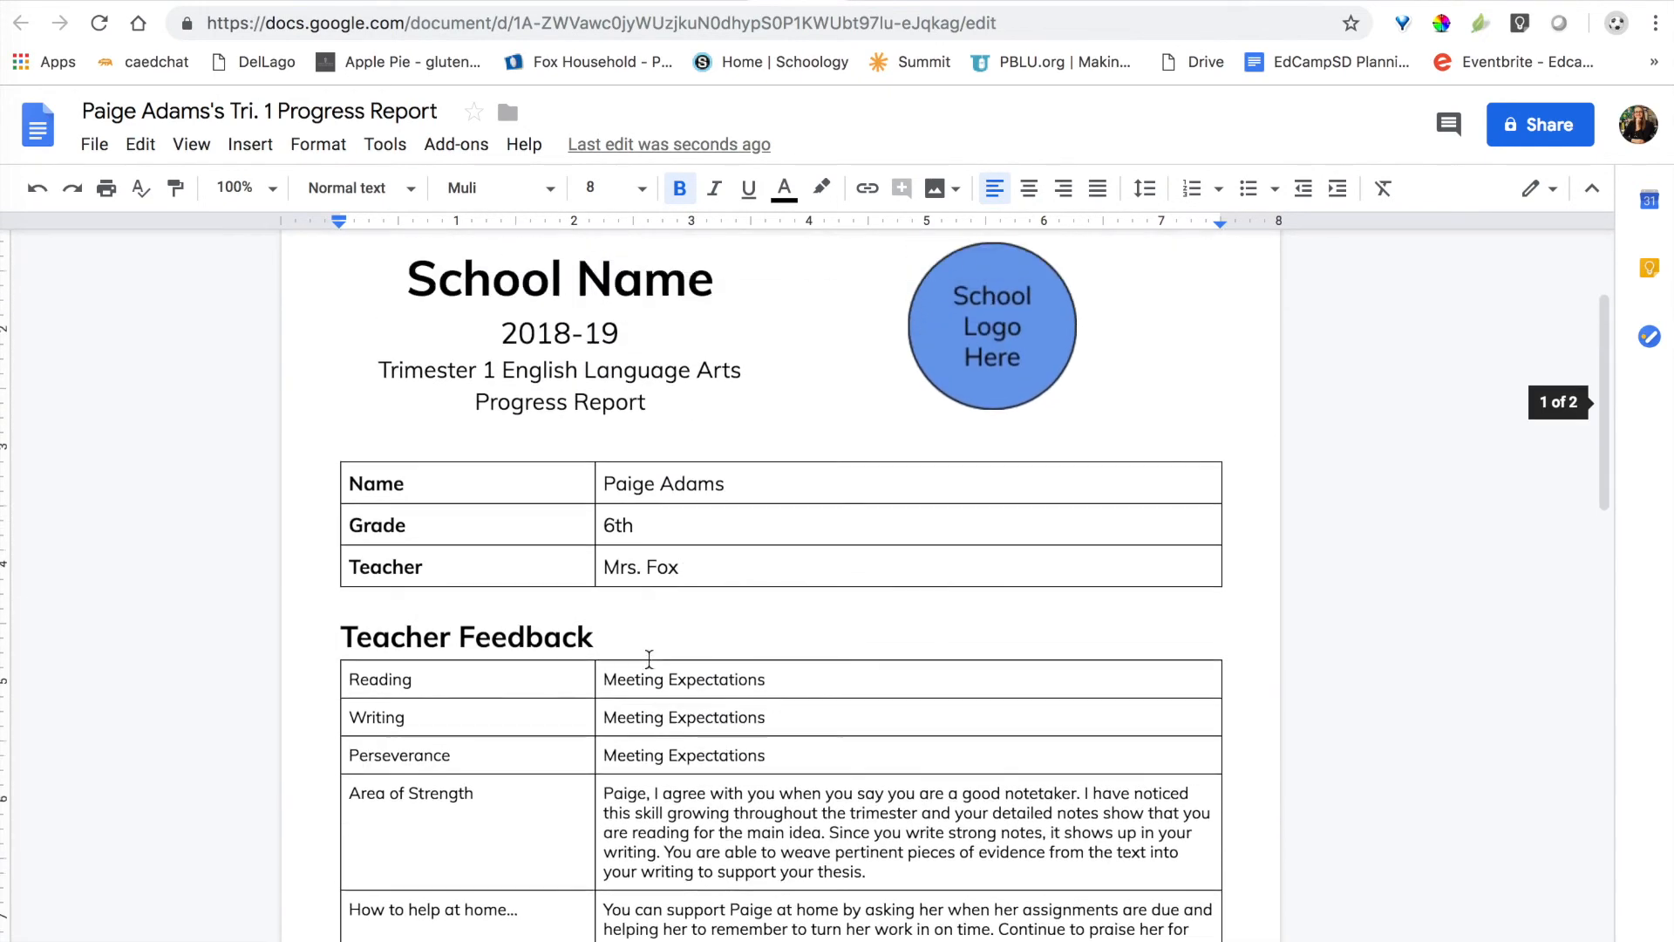